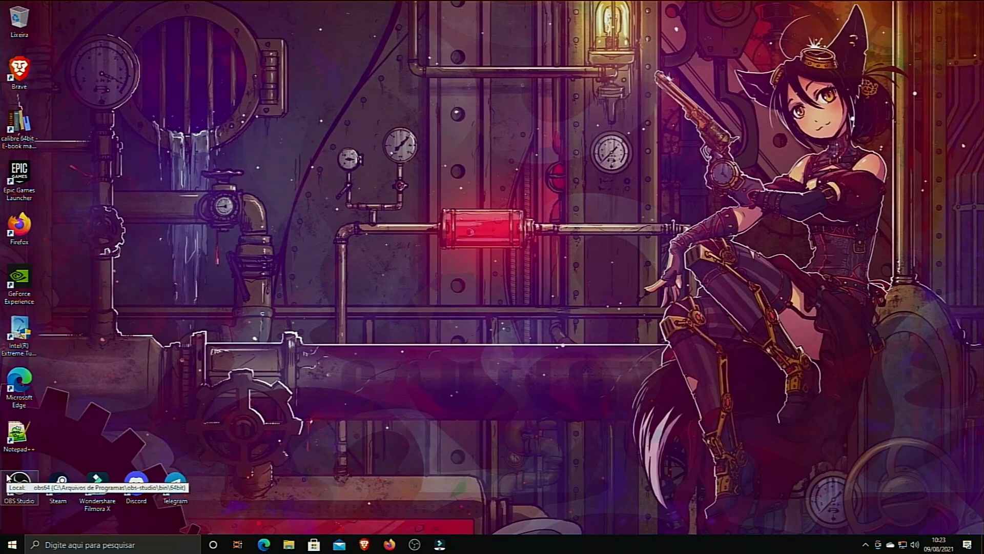
- Open Disk Management and examine Disk 0's EFI system, C: and recovery partitions, closing it when done
key("super+x")
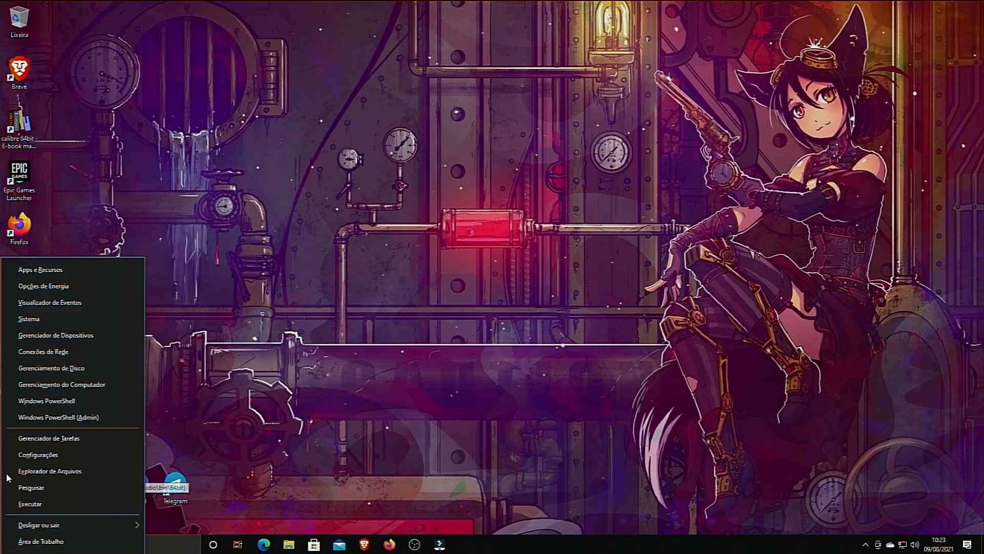
left_click(94, 366)
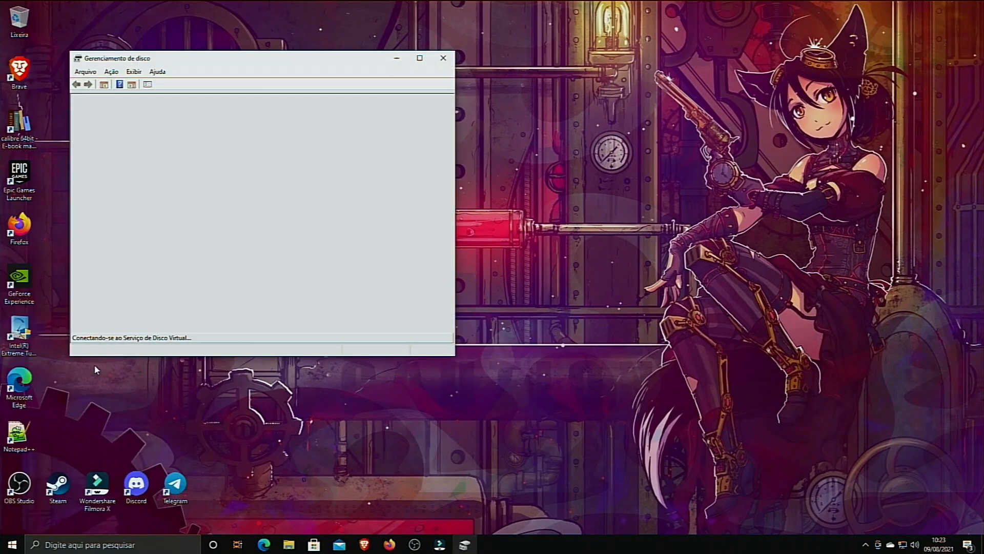
left_click(422, 57)
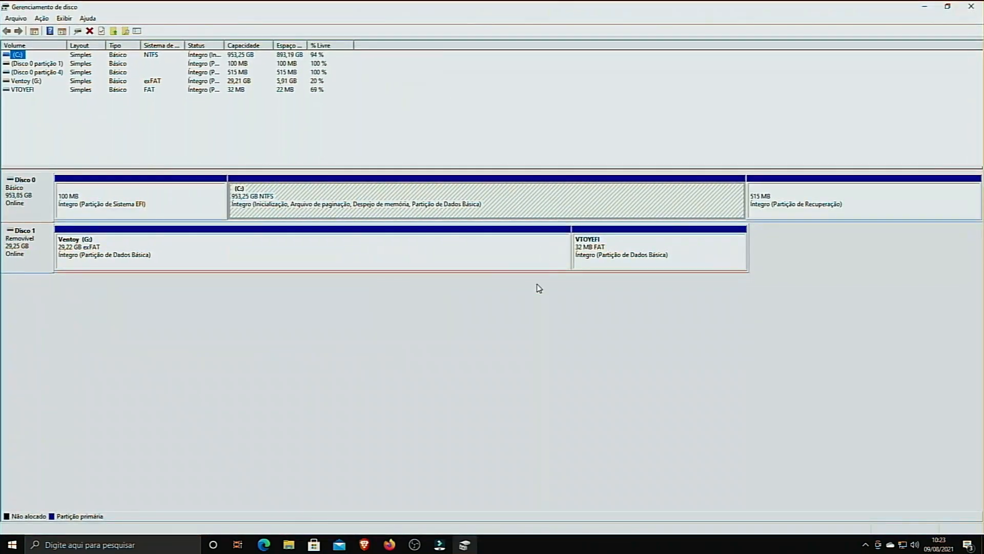
left_click(131, 203)
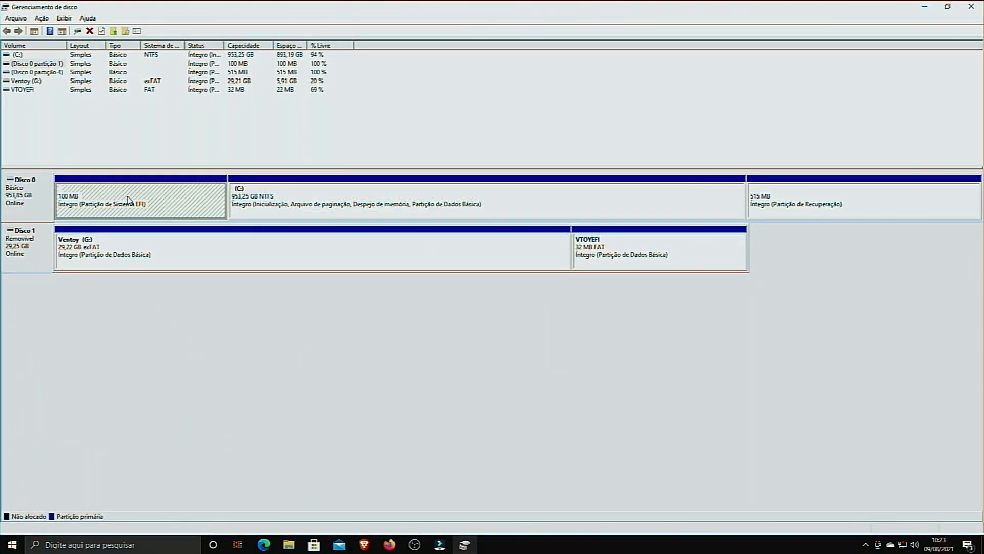
left_click(24, 198)
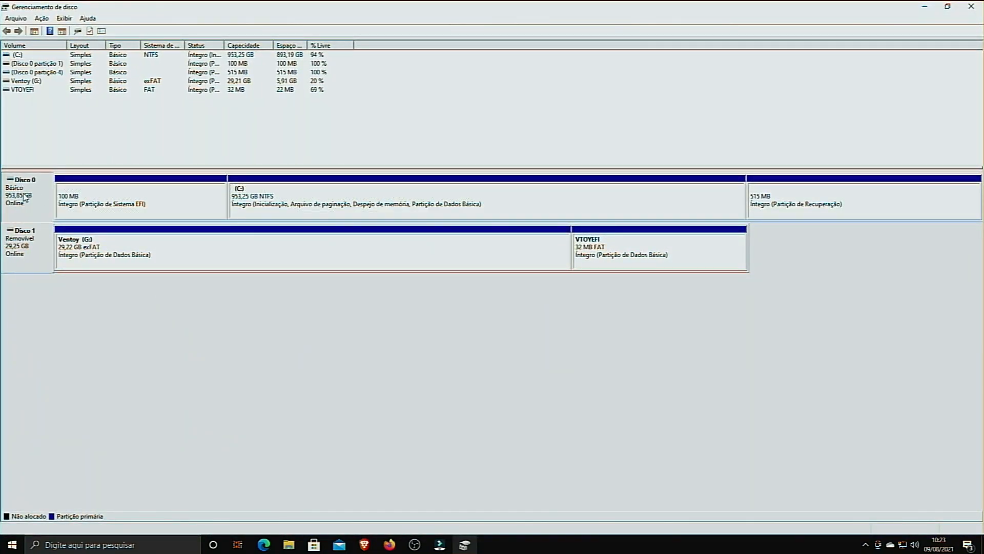
left_click(139, 192)
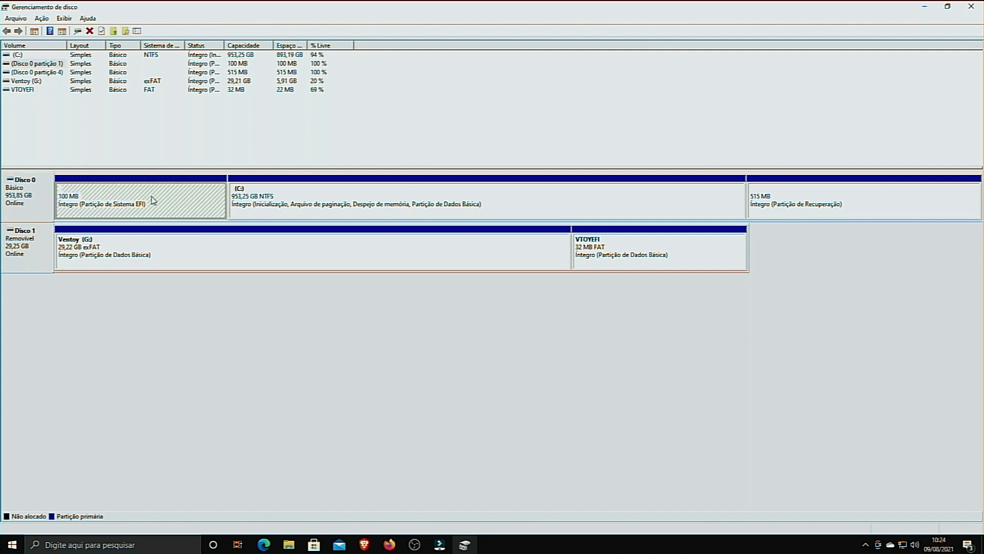
left_click(829, 212)
left_click(536, 213)
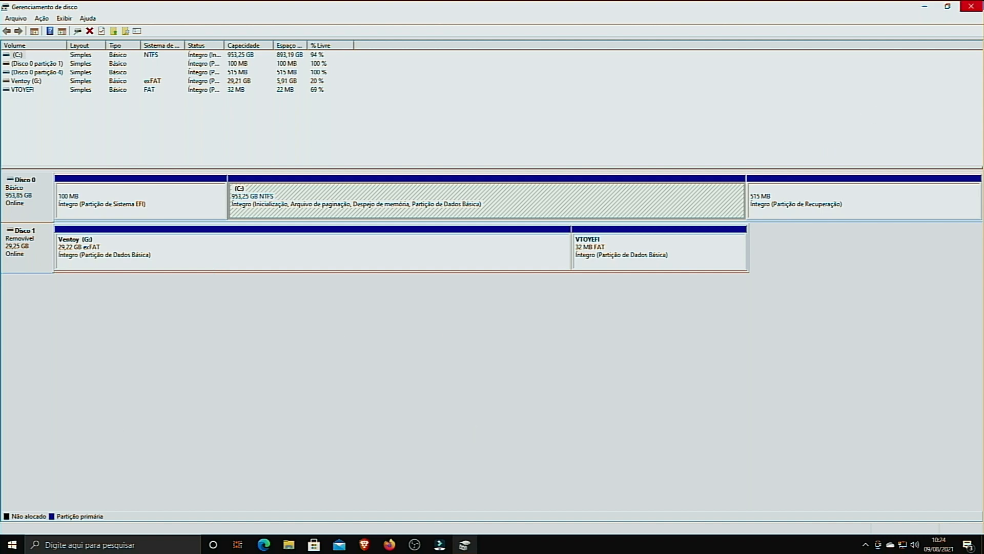
left_click(976, 7)
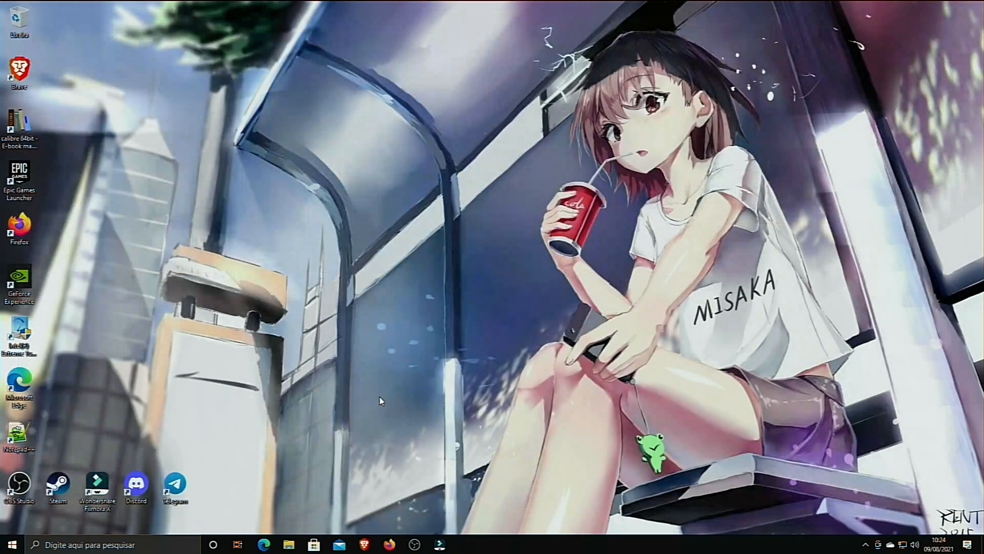
- Browse the Ventoy (G:) drive in File Explorer and locate ubuntu-21.04-desktop-amd64.iso, closing the window when done
key("super+e")
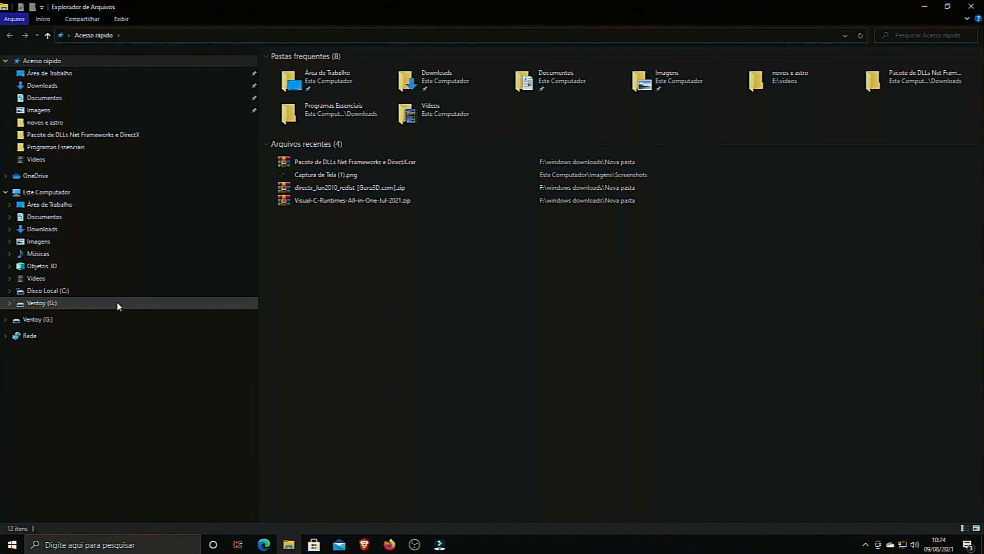
left_click(65, 303)
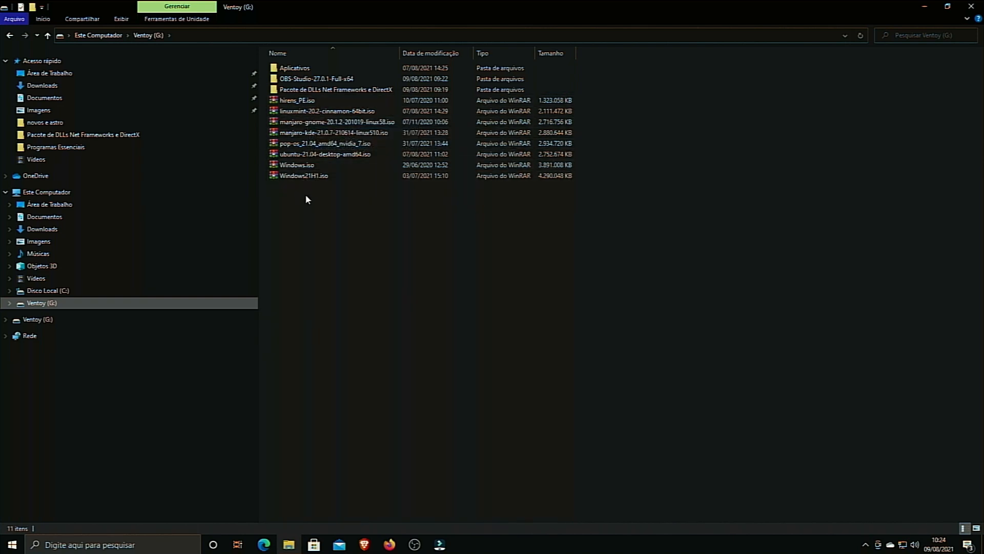
left_click(293, 157)
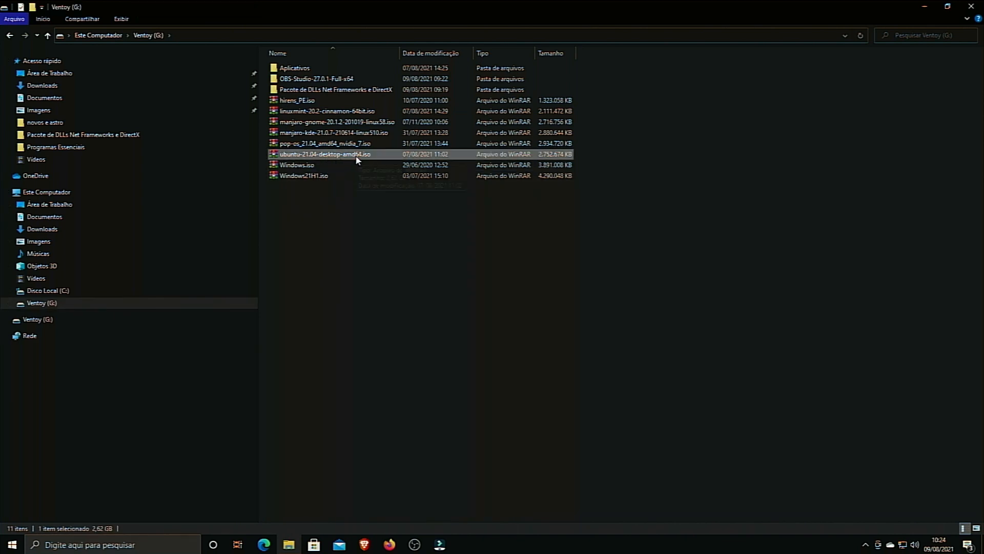
left_click(386, 304)
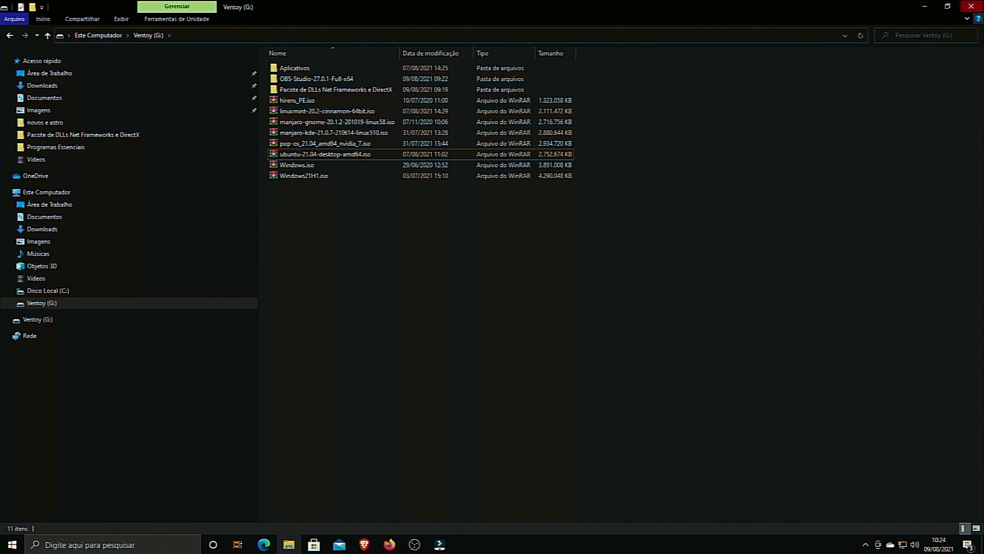
left_click(971, 6)
- Restart the computer and boot it from the "UEFI: SanDisk, Partition 2" device
left_click(12, 545)
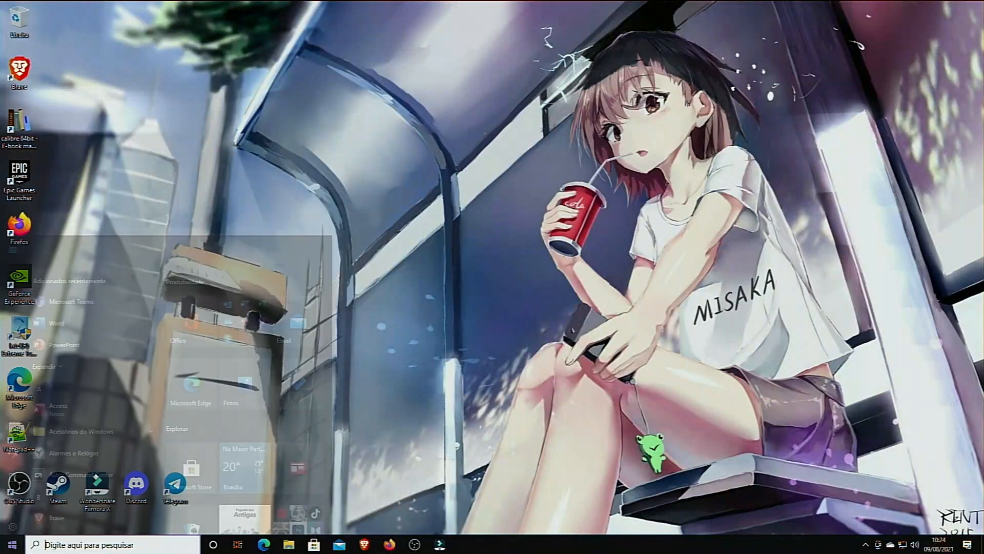
left_click(13, 521)
left_click(31, 496)
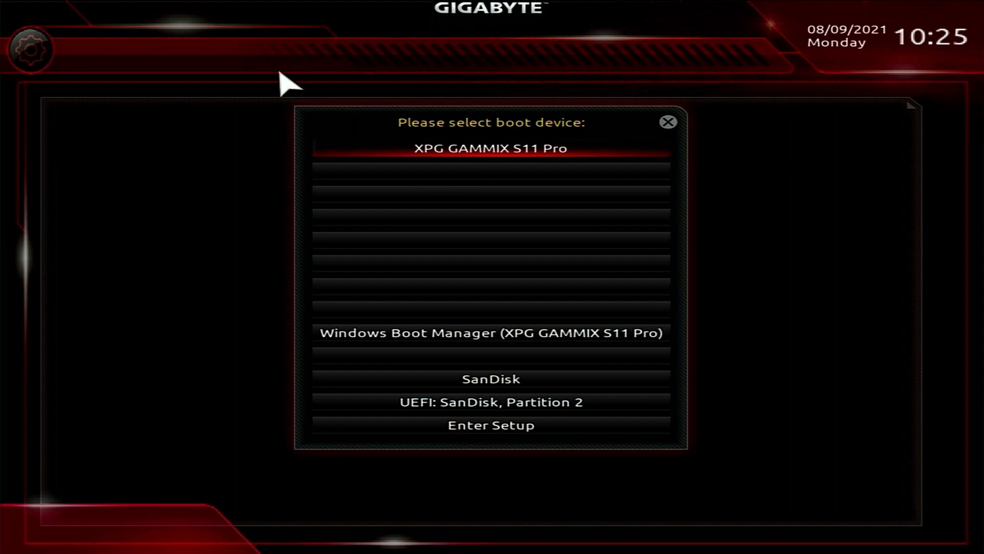
left_click(503, 411)
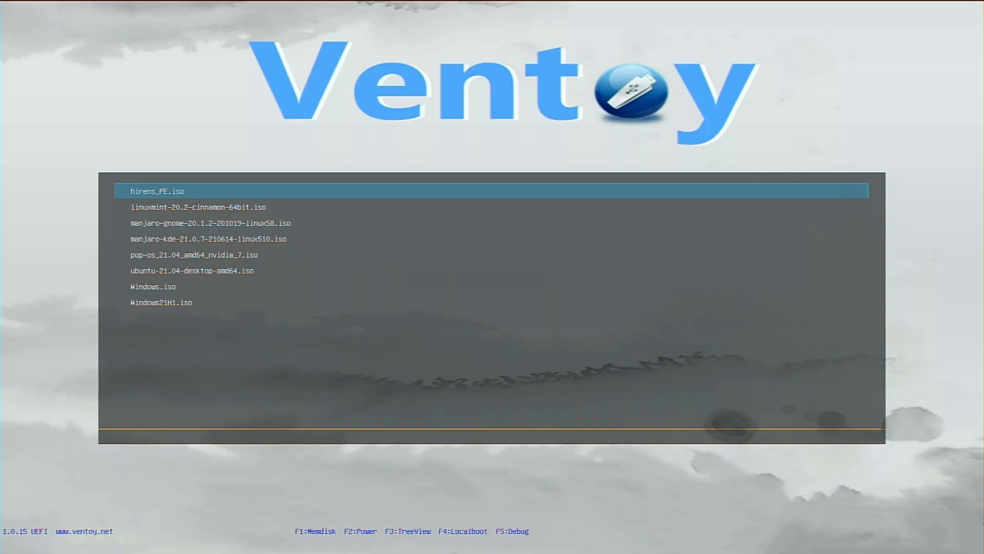
- Look through the Ventoy list of images and boot ubuntu-21.04-desktop-amd64.iso
key("Down")
key("Down")
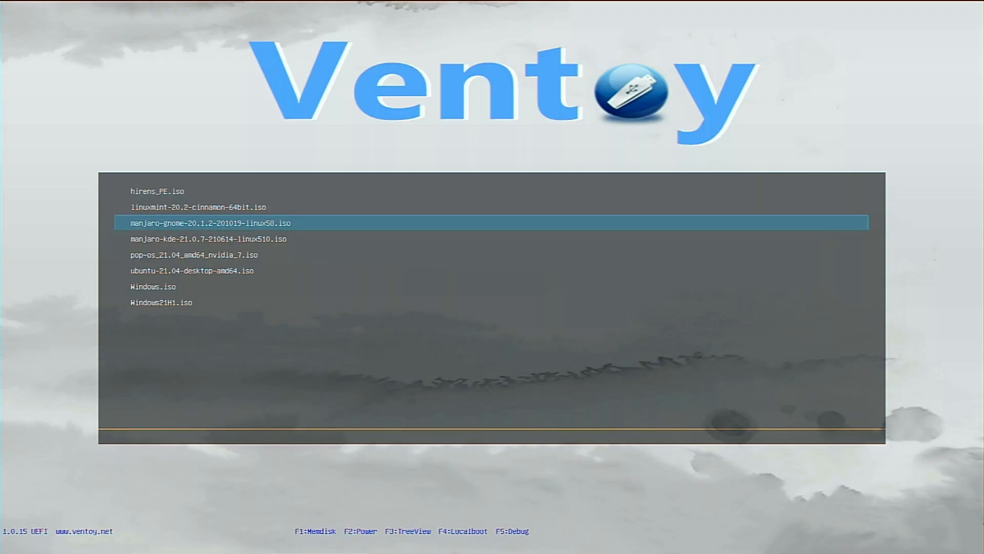
key("Down")
key("Down")
key("Down")
key("Up")
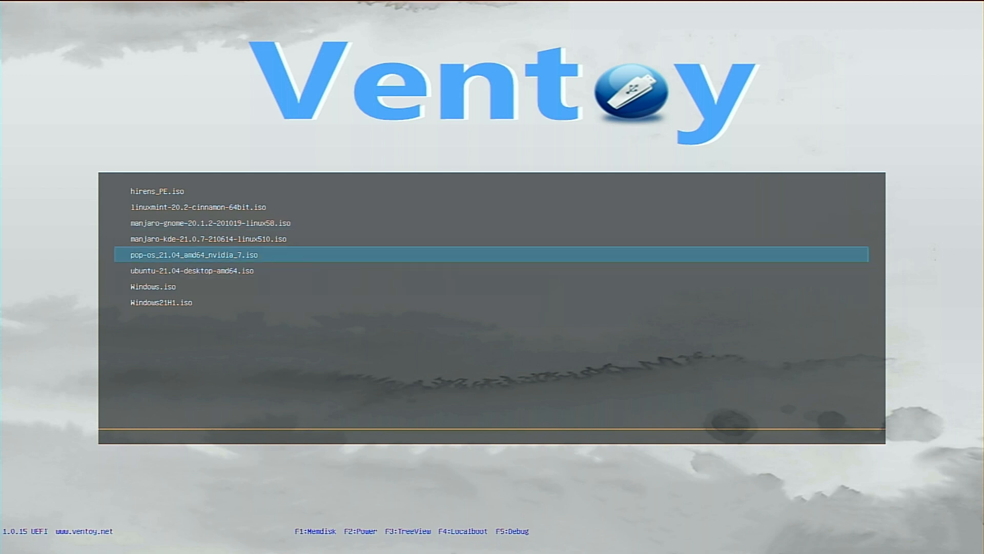
key("Up")
key("Up")
key("Up")
key("Up")
key("Down")
key("Down")
key("Down")
key("Down")
key("Down")
key("Down")
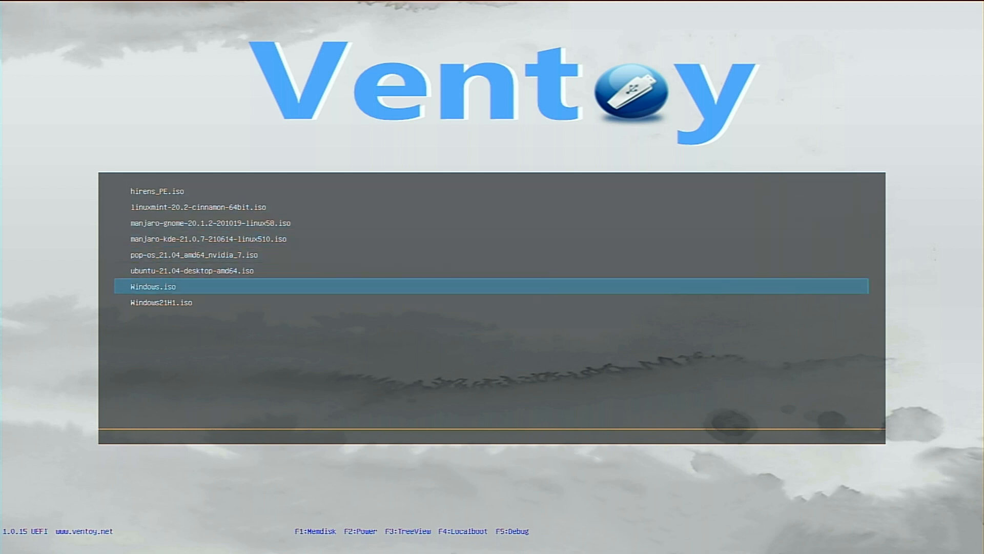
key("Up")
key("Down")
key("Down")
key("Up")
key("Down")
key("Up")
key("Up")
key("Up")
key("Down")
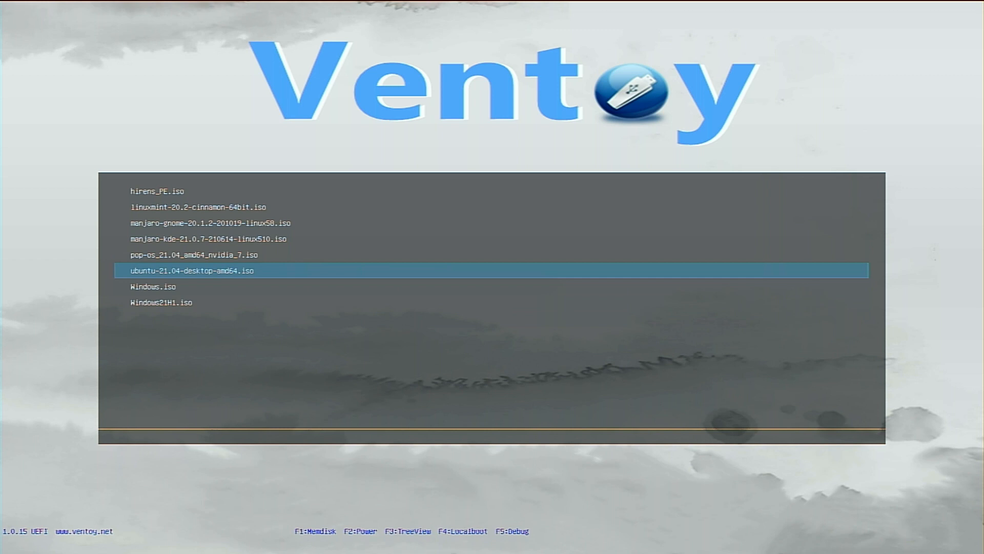
key("Up")
key("Down")
key("Return")
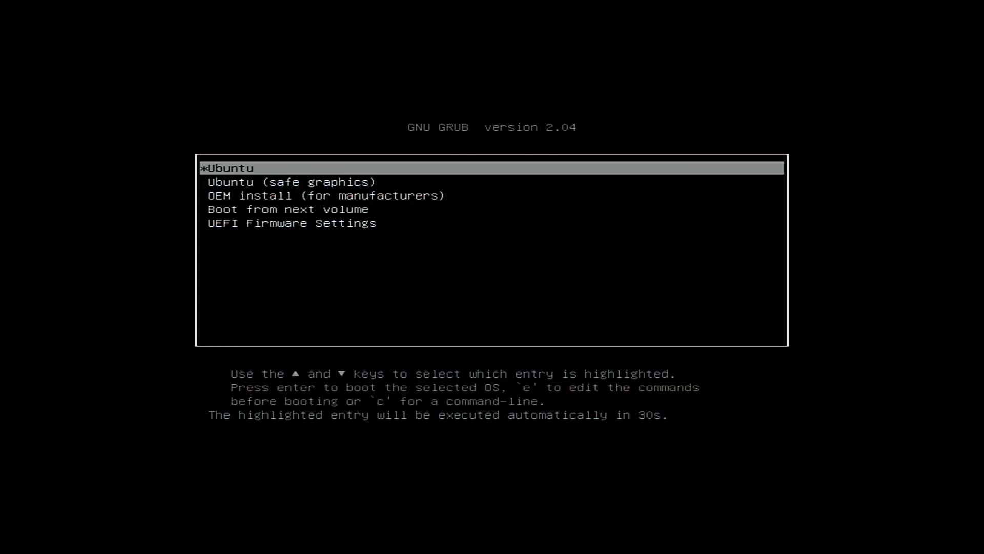
- Boot the standard Ubuntu entry in GRUB rather than the safe graphics one
key("Down")
key("Up")
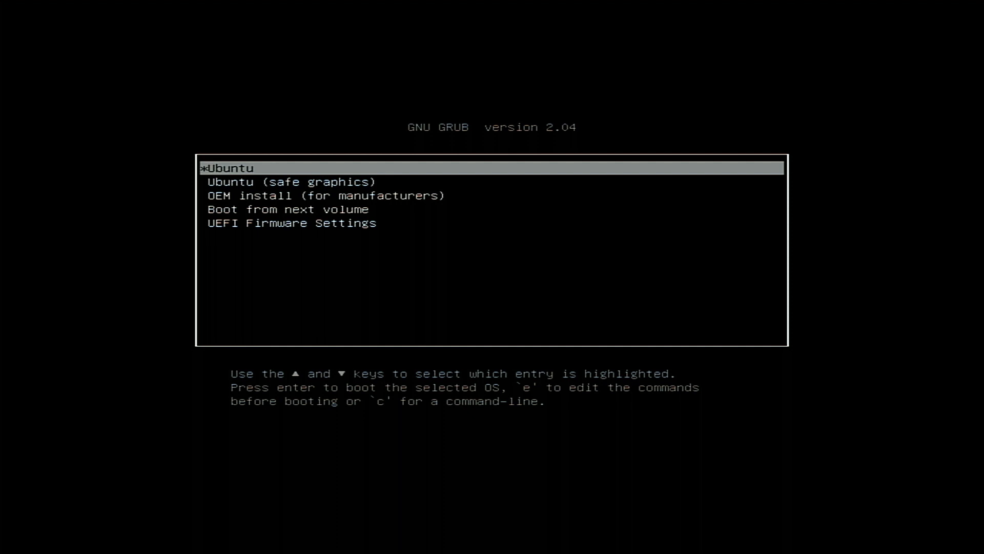
key("Down")
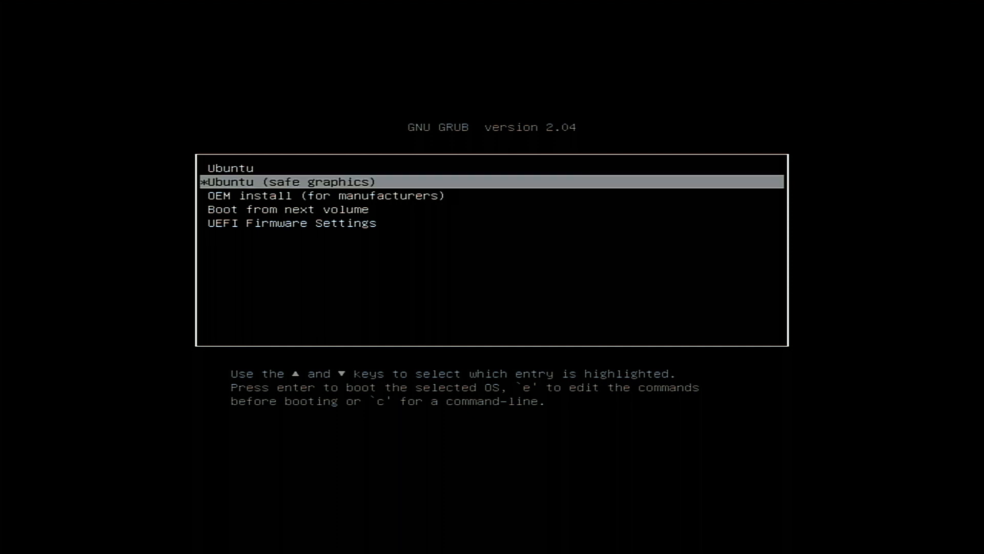
key("Up")
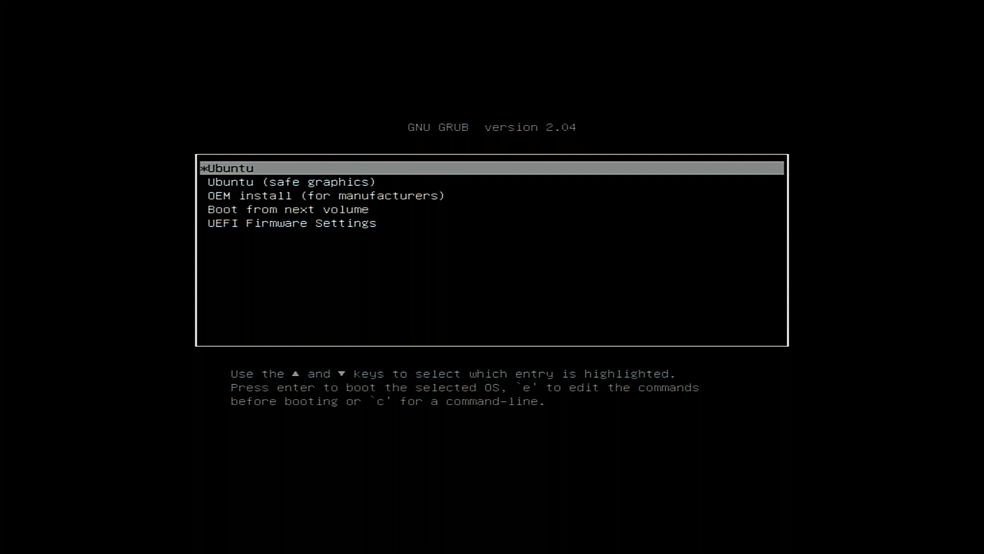
key("Return")
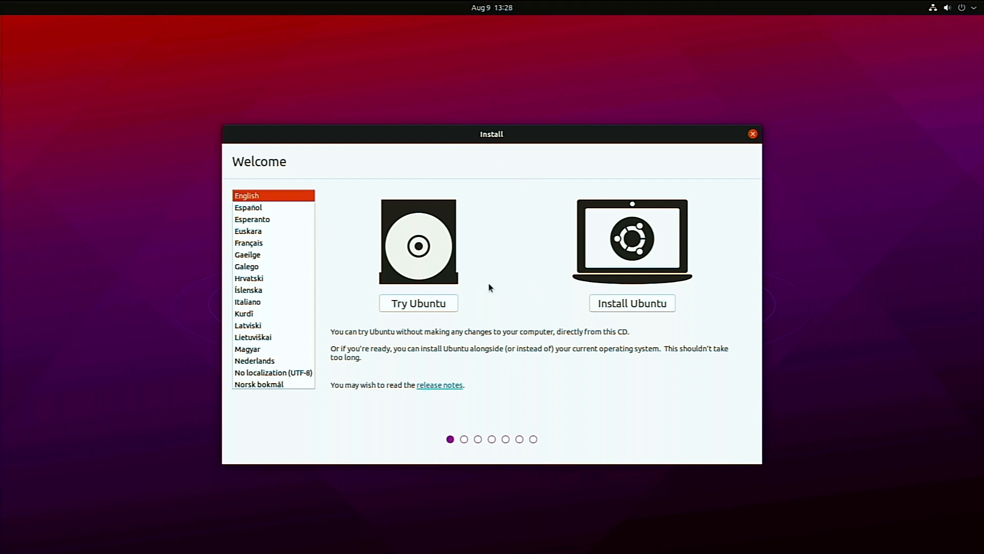
- Set the installer language to Português do Brasil and choose to install Ubuntu
scroll(282, 322, "down", 5)
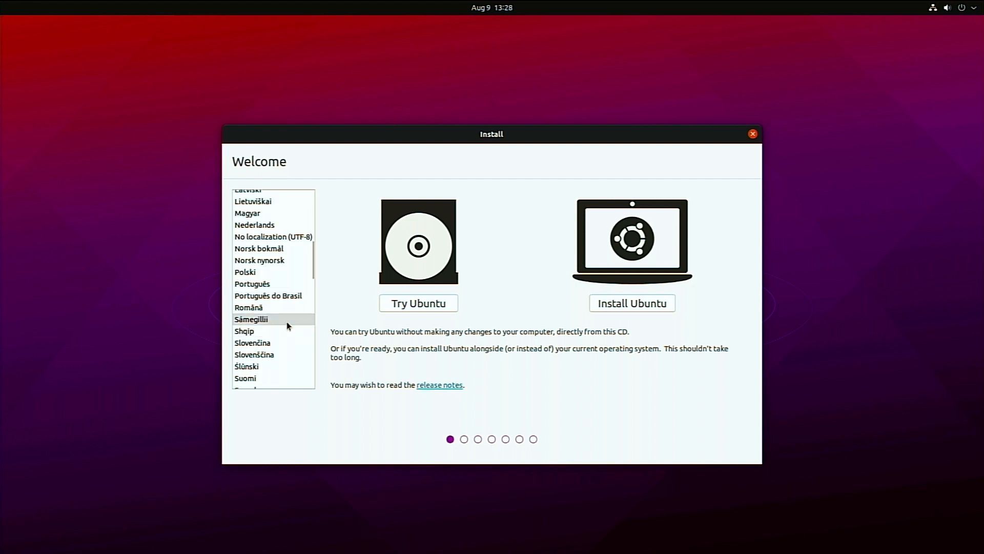
left_click(287, 297)
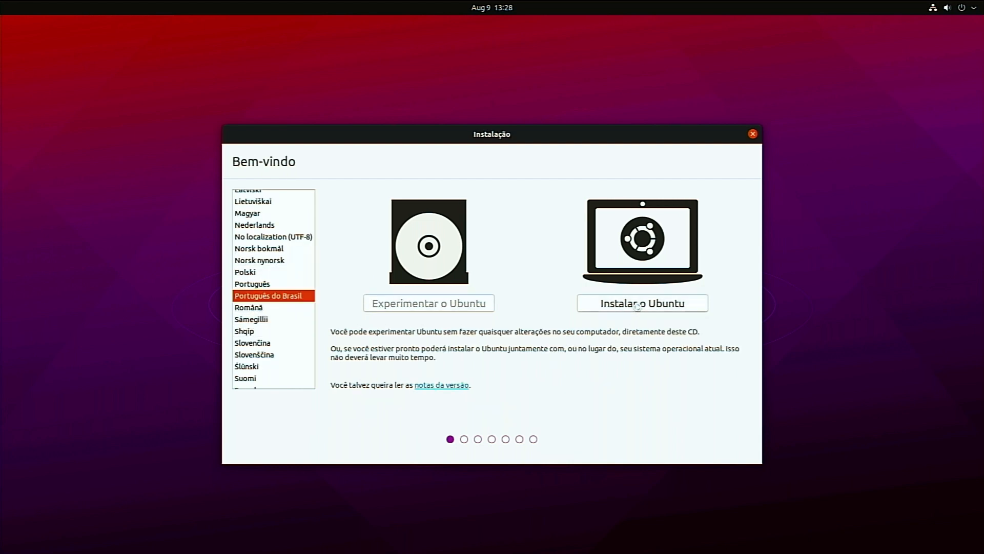
left_click(638, 306)
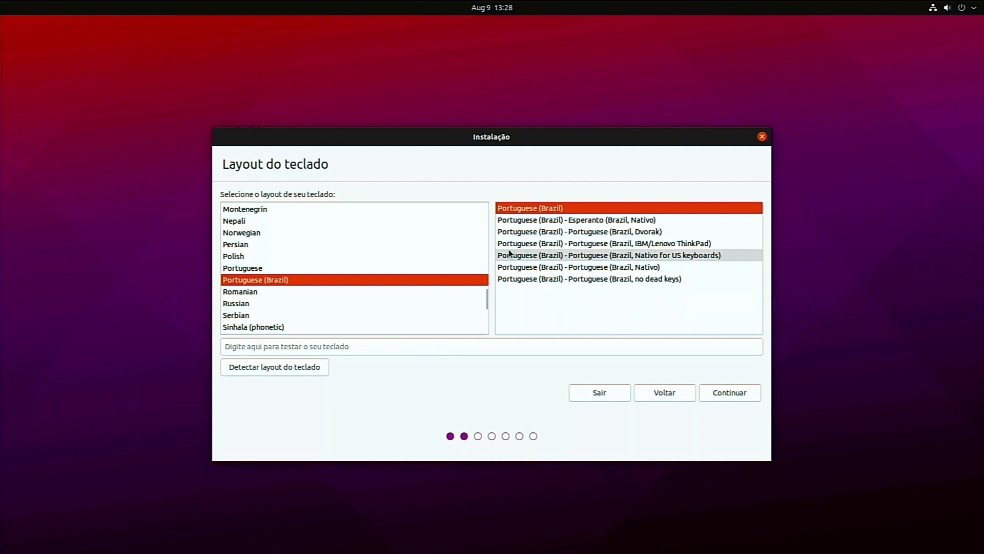
- Test the Portuguese (Brazil) keyboard layout with the character "ç", clear the test text and accept the layout
left_click(651, 348)
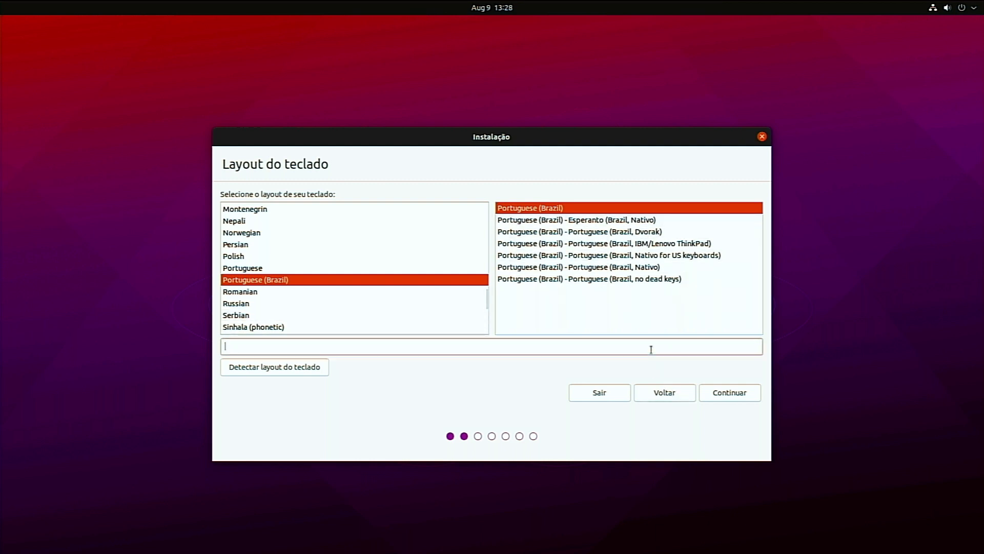
type("çç")
key("BackSpace")
key("BackSpace")
type("ç")
key("BackSpace")
left_click(721, 393)
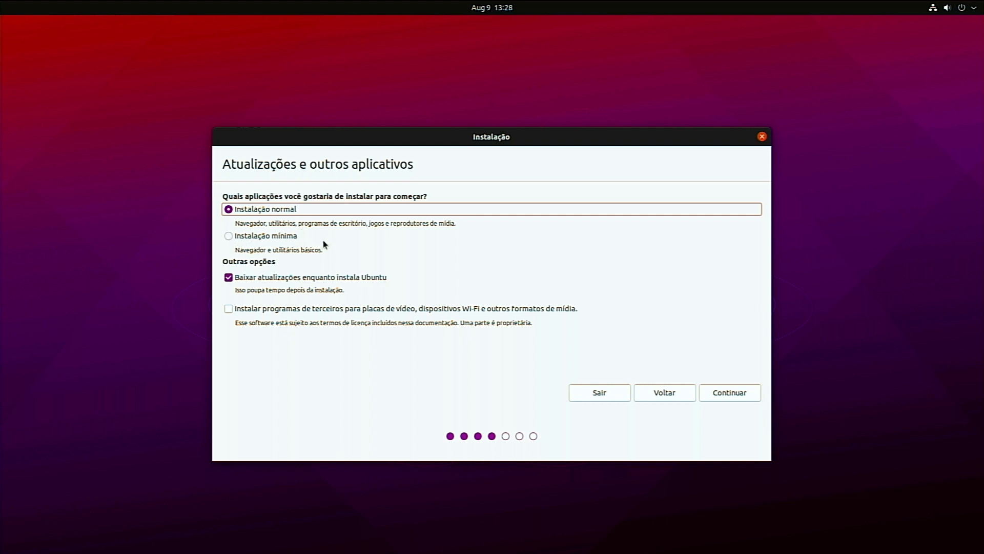
- Choose the minimal installation, enable third-party software for graphics, Wi-Fi and media formats, and continue
left_click(229, 237)
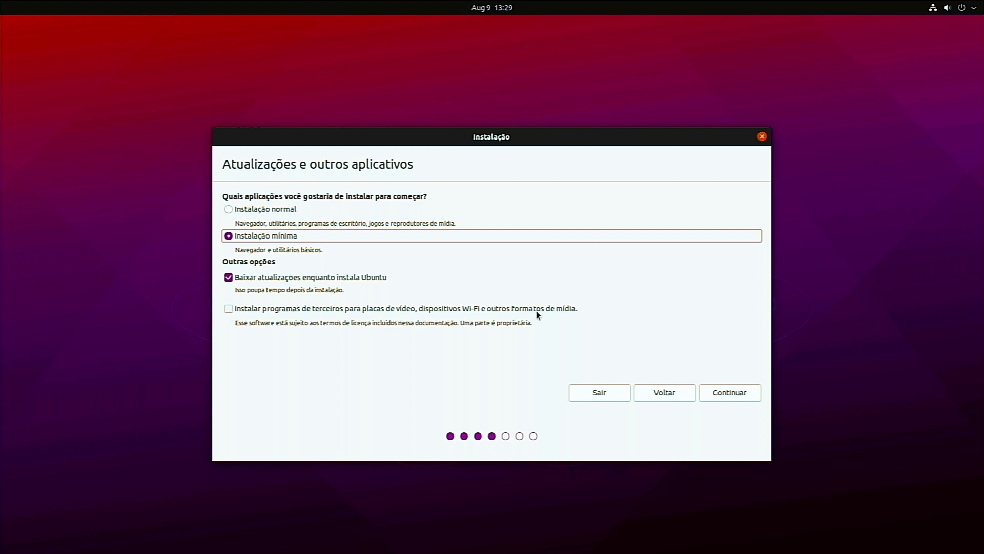
left_click(229, 309)
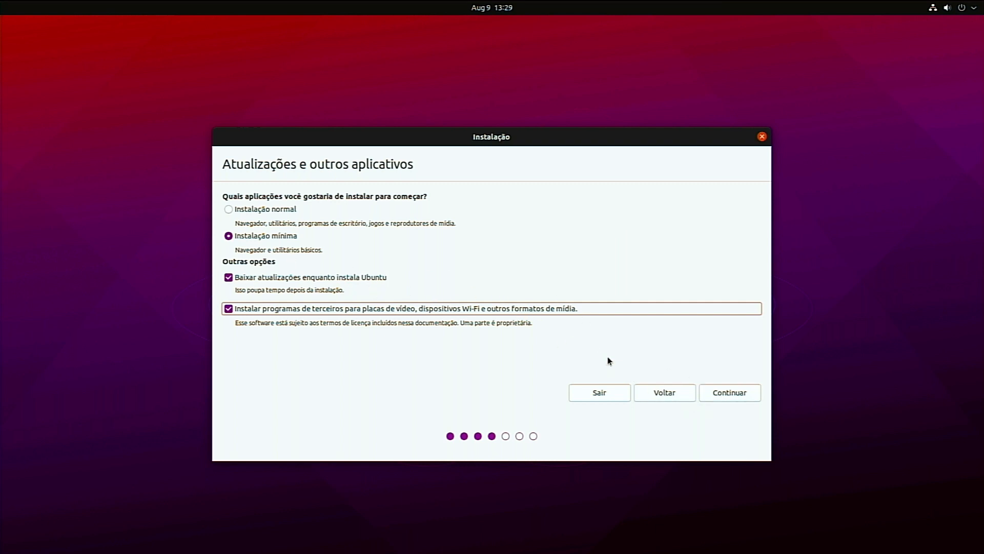
left_click(736, 396)
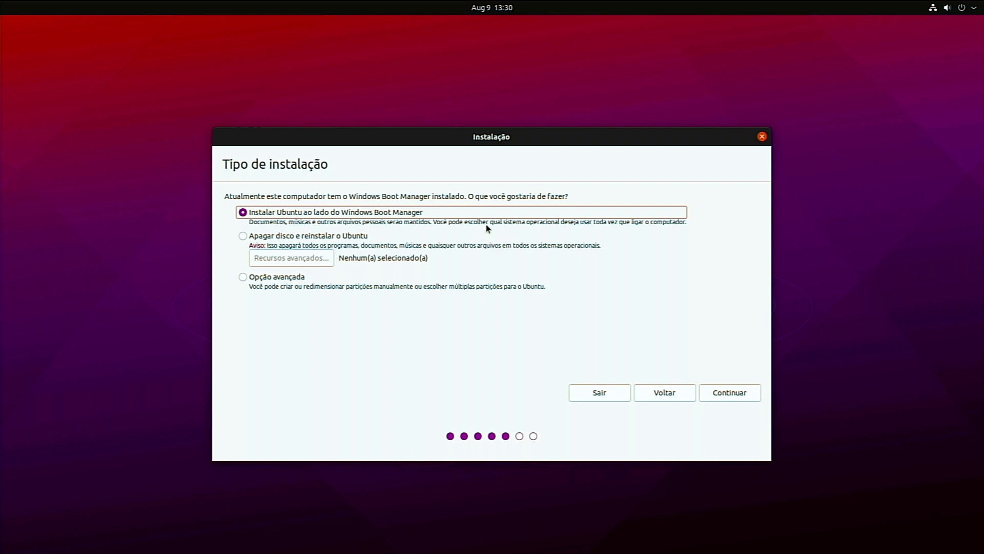
- Choose the advanced installation type and continue to the manual partition table, repositioning the installer window
left_click(243, 278)
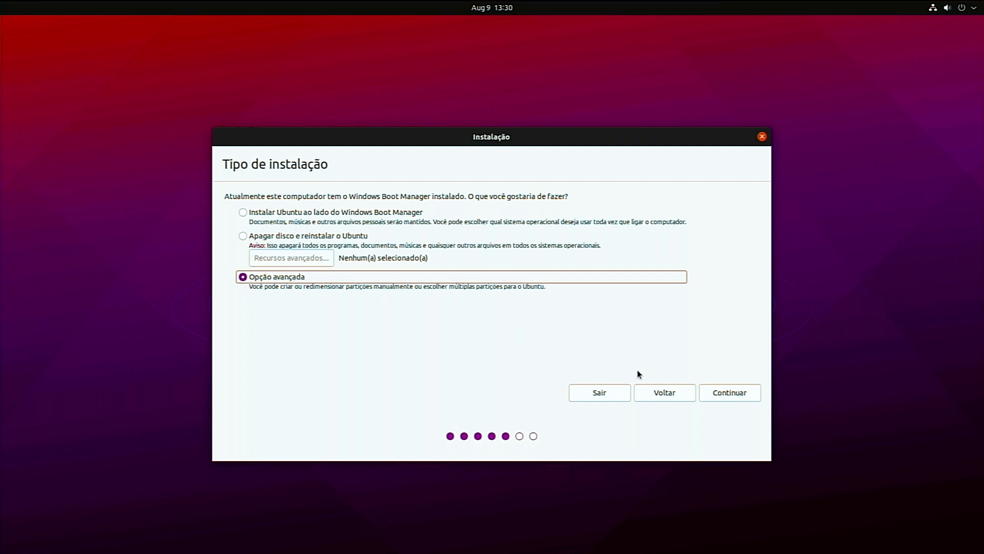
left_click(719, 394)
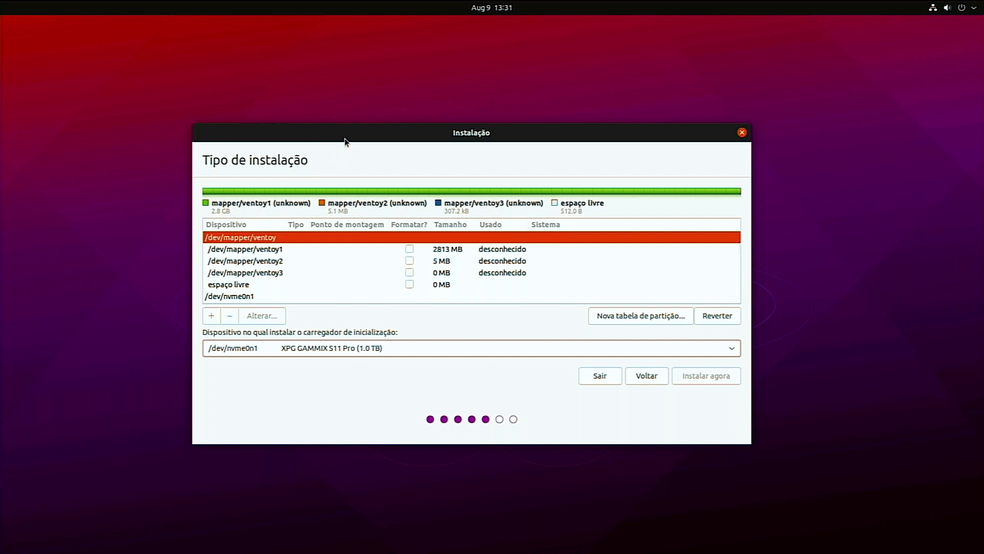
left_click_drag(351, 138, 387, 139)
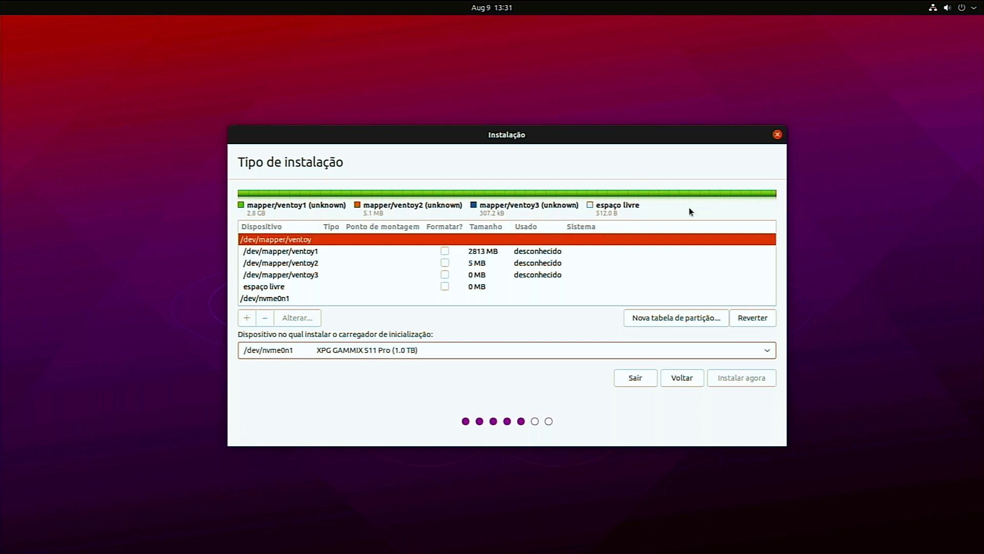
- Shrink the Windows NTFS partition /dev/nvme0n1p3 to 723542 MB and write the change to disk
scroll(396, 269, "down", 3)
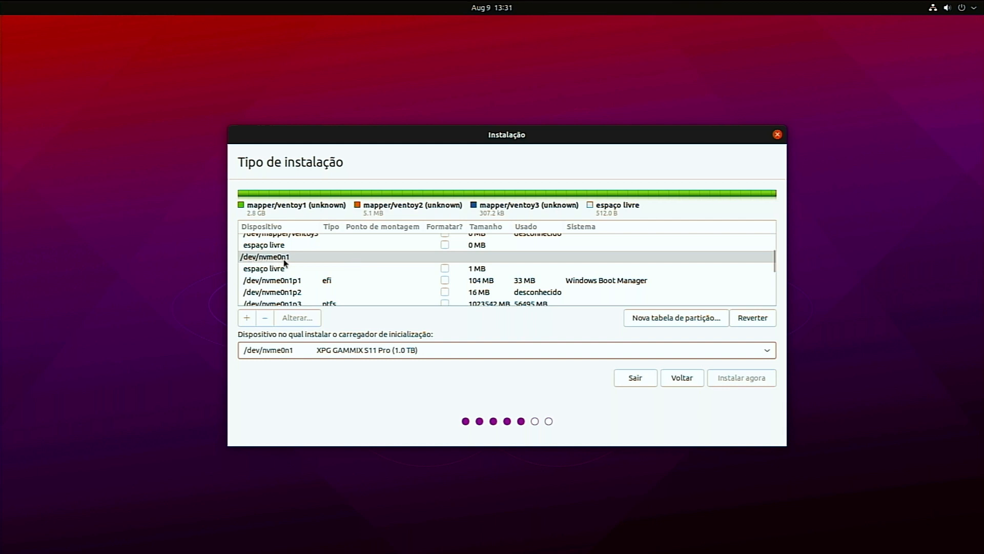
left_click(299, 258)
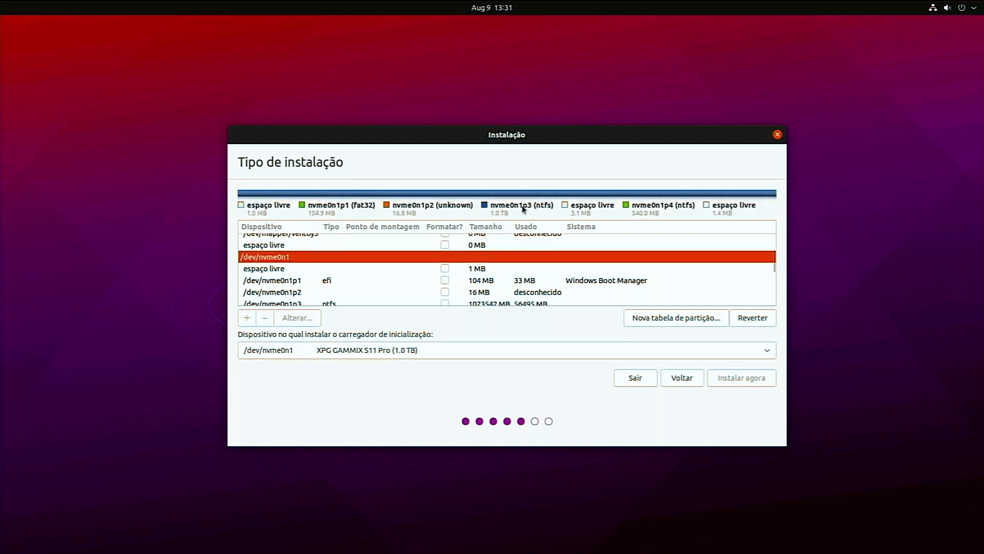
left_click_drag(536, 143, 518, 135)
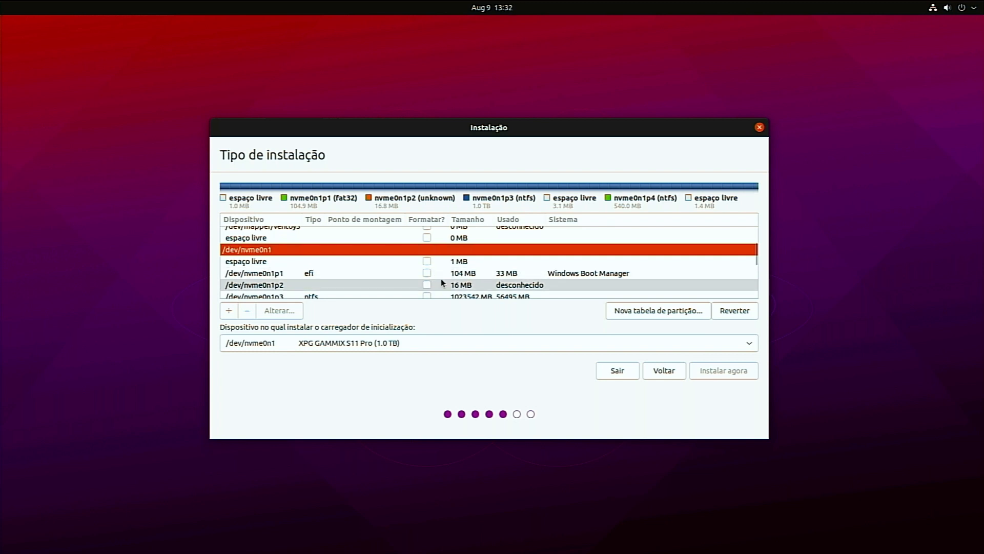
scroll(391, 285, "down", 1)
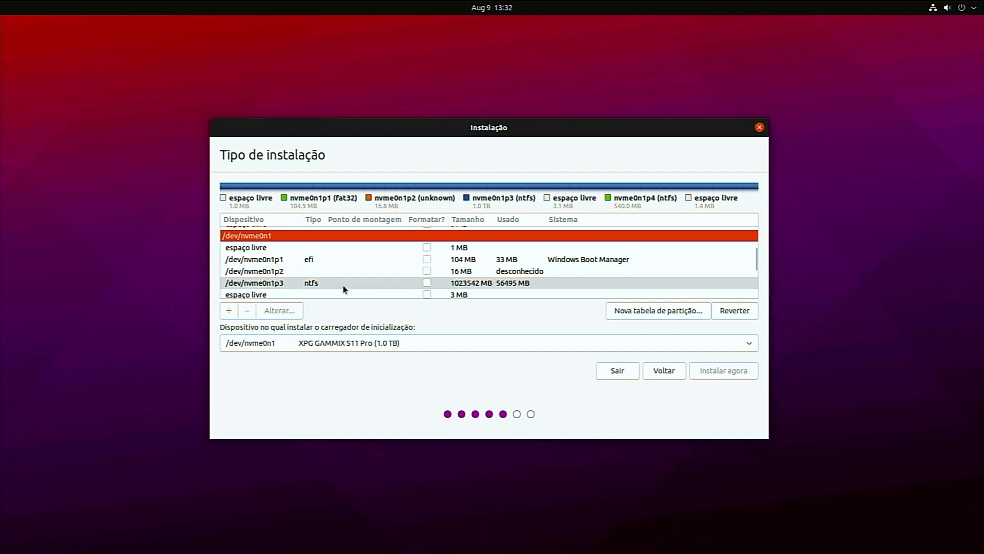
left_click(420, 286)
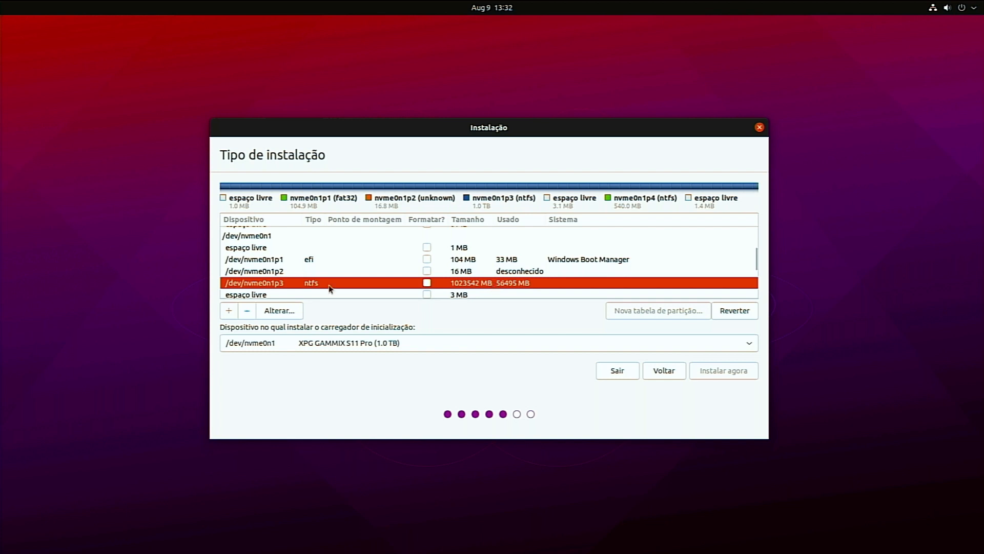
right_click(463, 288)
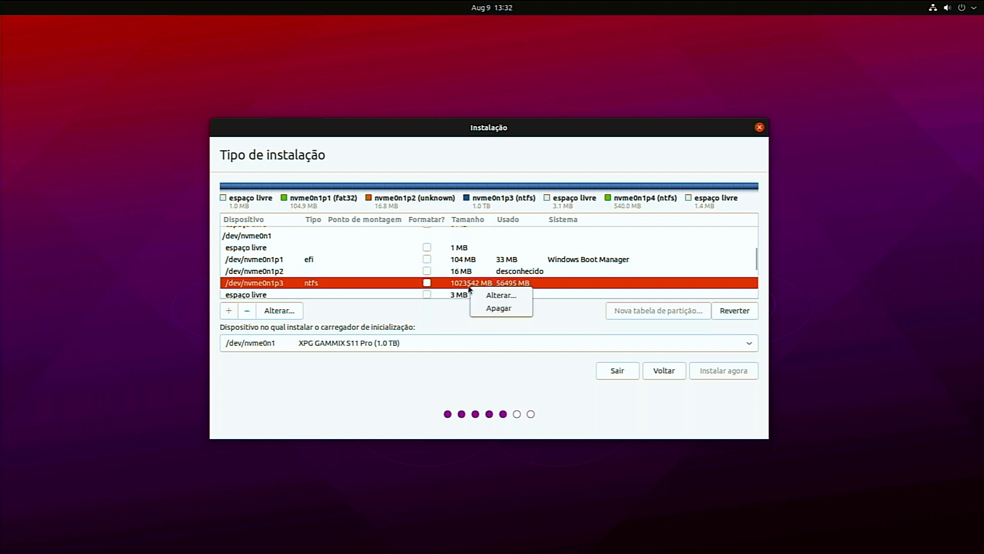
left_click(495, 295)
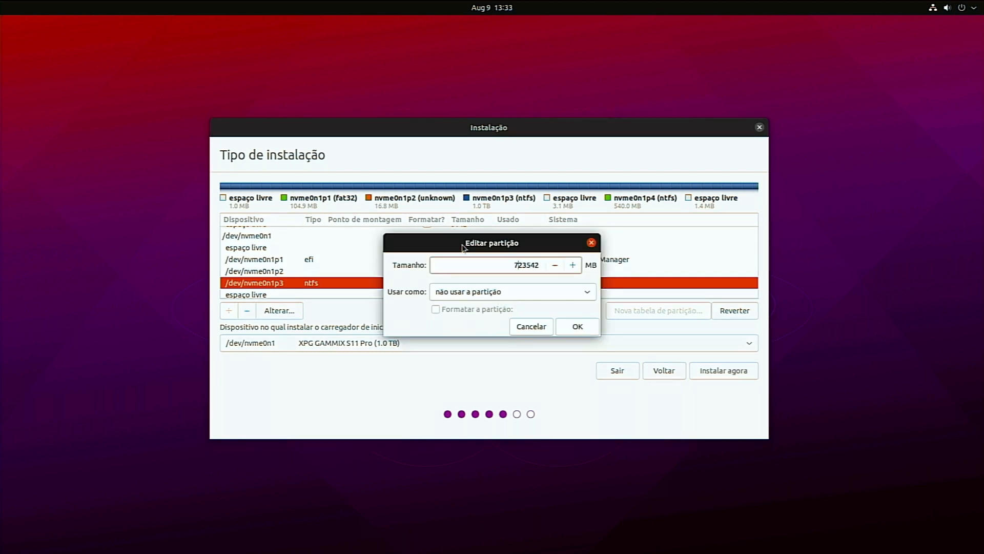
left_click_drag(466, 243, 478, 237)
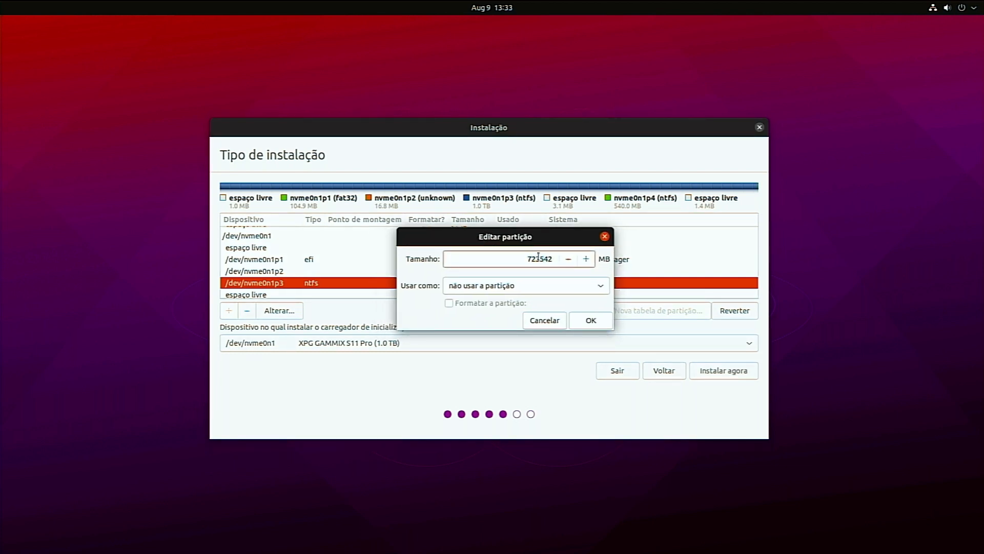
left_click(577, 320)
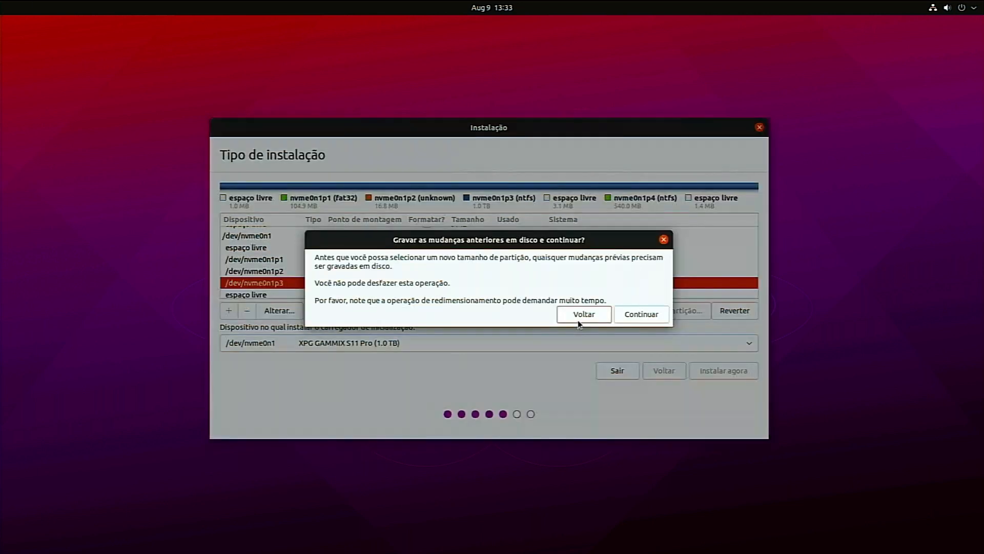
left_click_drag(481, 240, 472, 236)
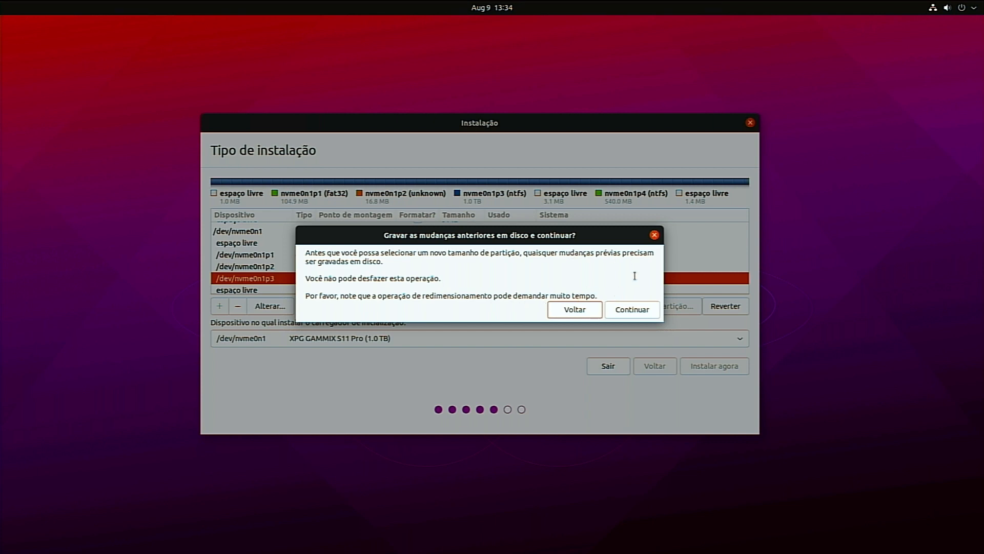
left_click(624, 311)
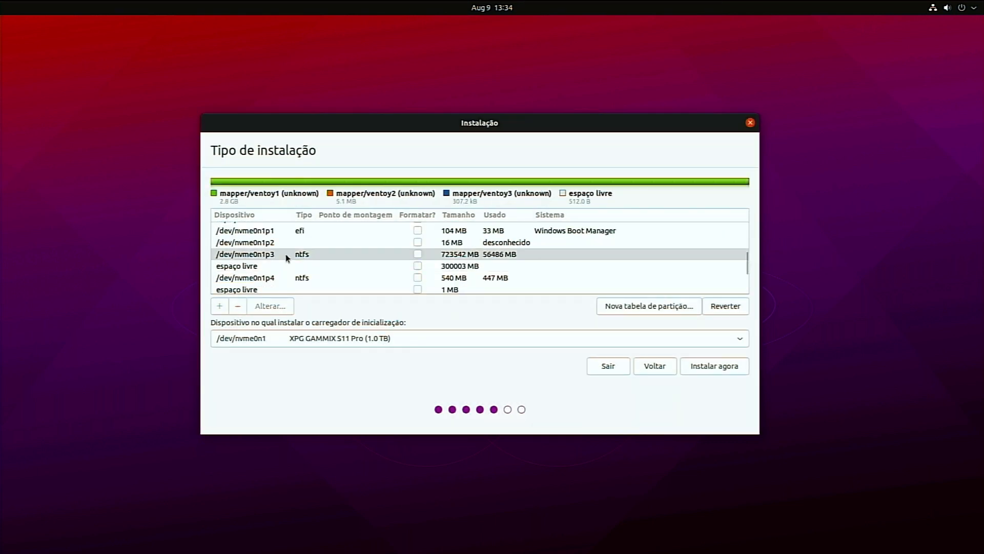
- Start a new primary partition in the 300003 MB free space on /dev/nvme0n1 and set its size to 16384 MB
scroll(319, 263, "up", 1)
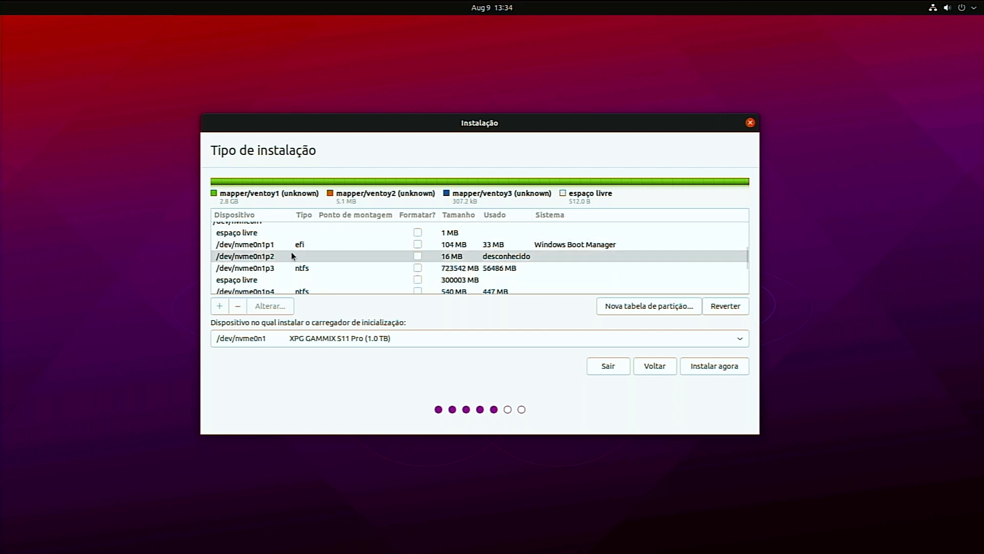
scroll(287, 251, "up", 2)
left_click(278, 235)
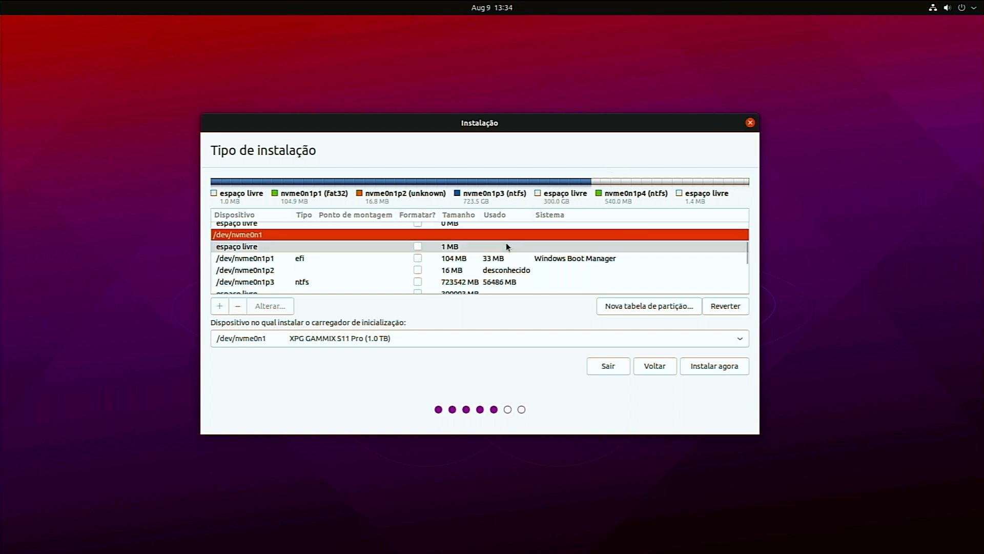
scroll(539, 251, "down", 5)
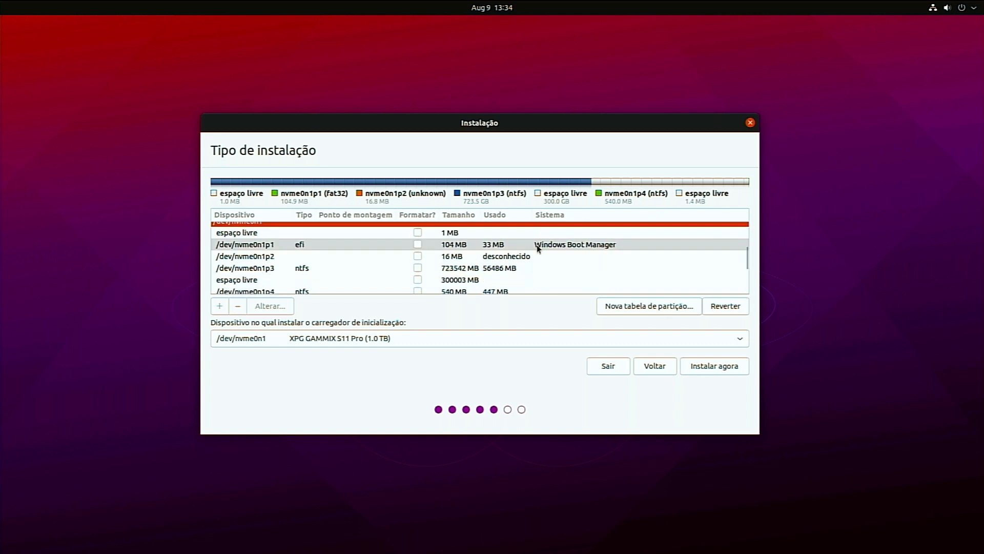
scroll(538, 262, "up", 1)
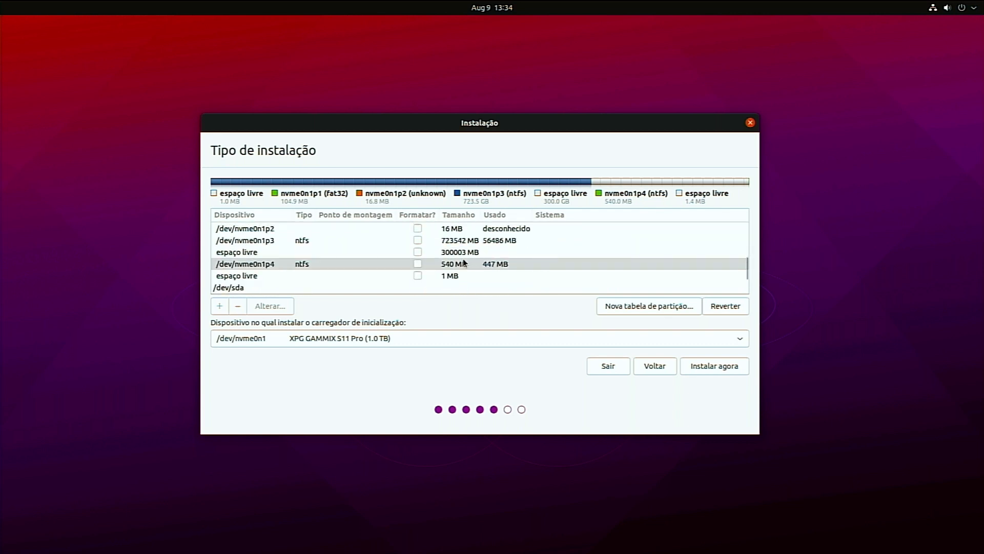
left_click(250, 254)
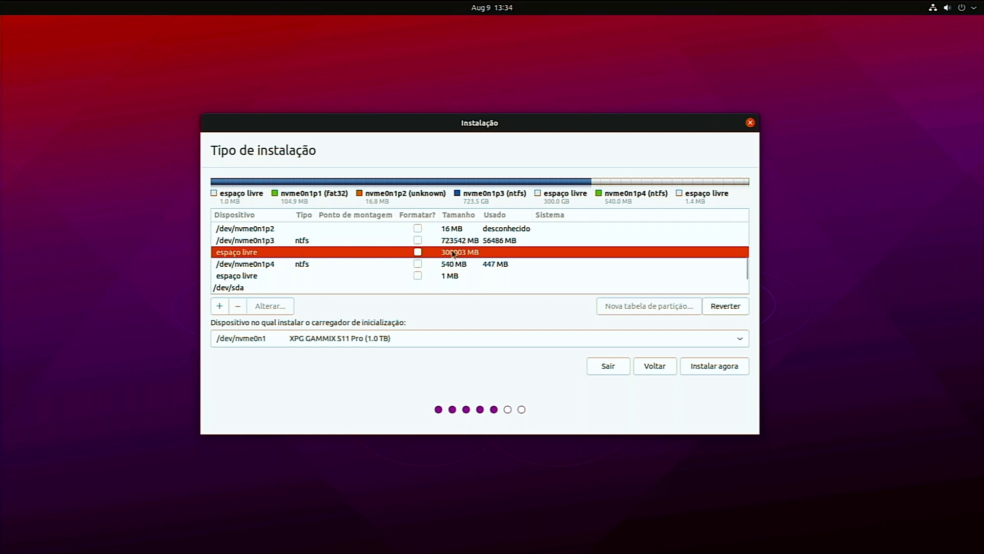
right_click(438, 257)
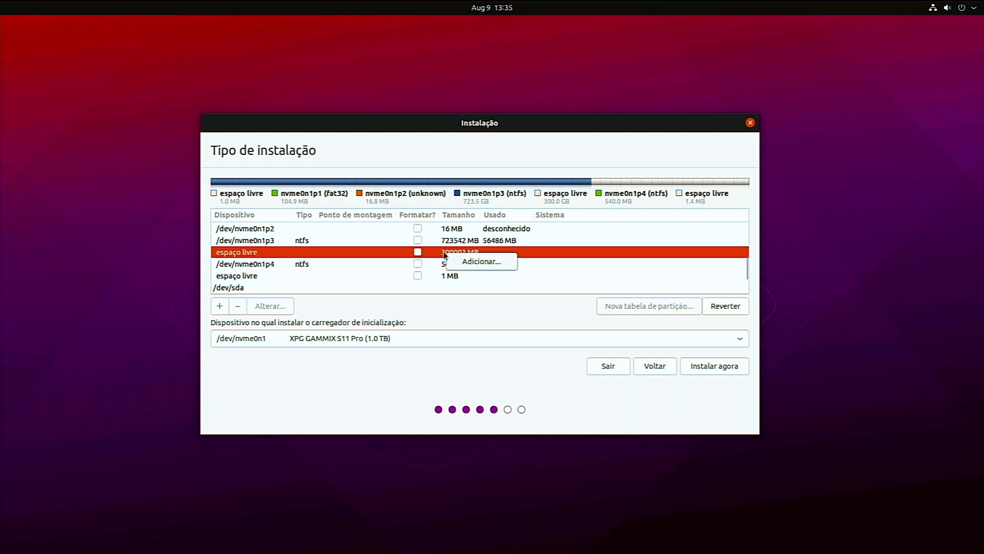
left_click(469, 261)
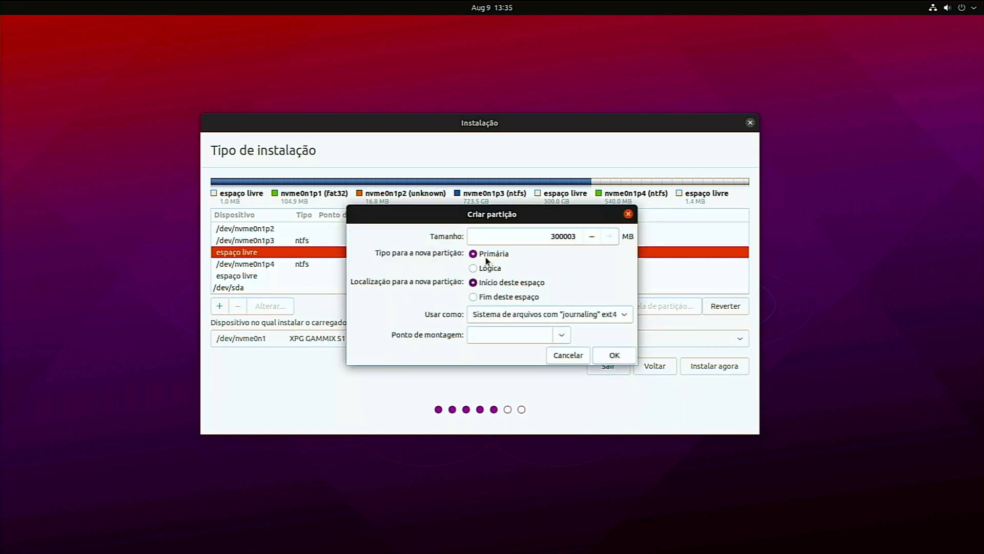
left_click_drag(554, 236, 584, 234)
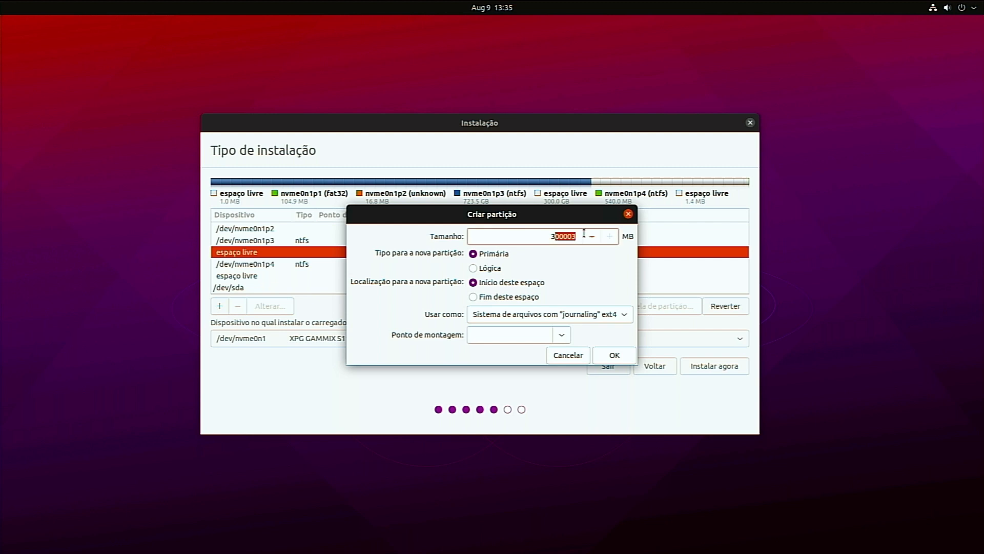
key("BackSpace")
key("BackSpace")
type("16384")
- Set the new partition's use to swap area (Área de troca) and create it, repositioning the dialog
left_click(627, 315)
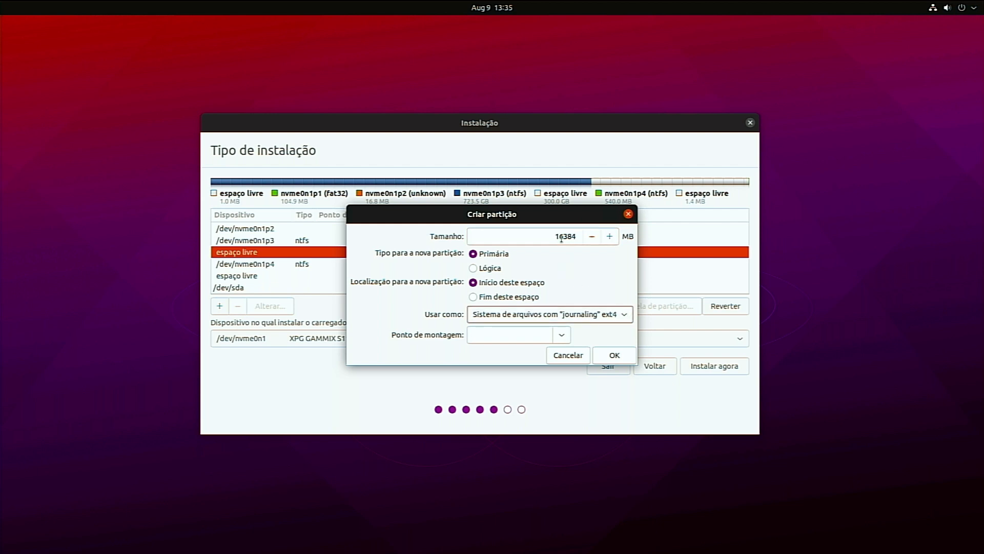
left_click_drag(572, 220, 564, 212)
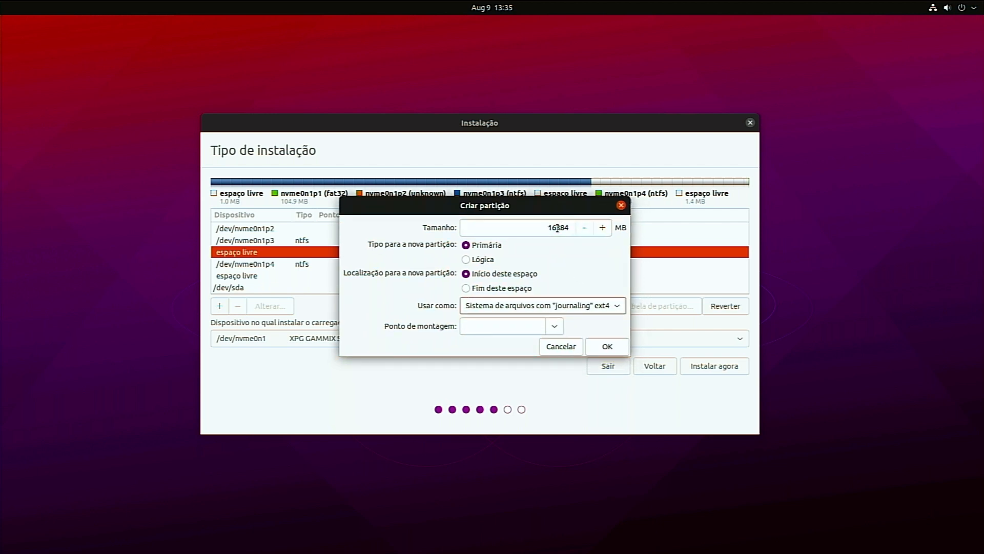
left_click(607, 306)
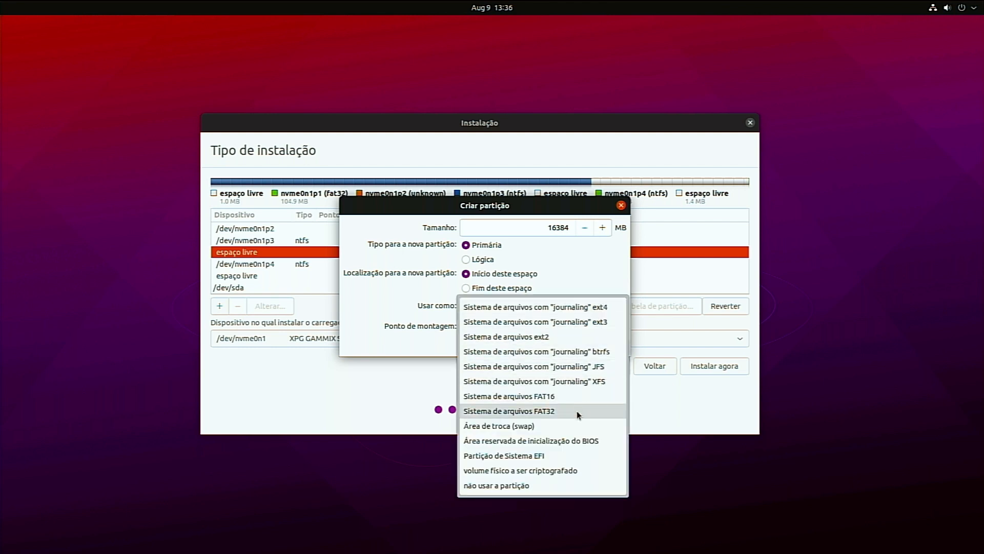
left_click(500, 426)
left_click(602, 324)
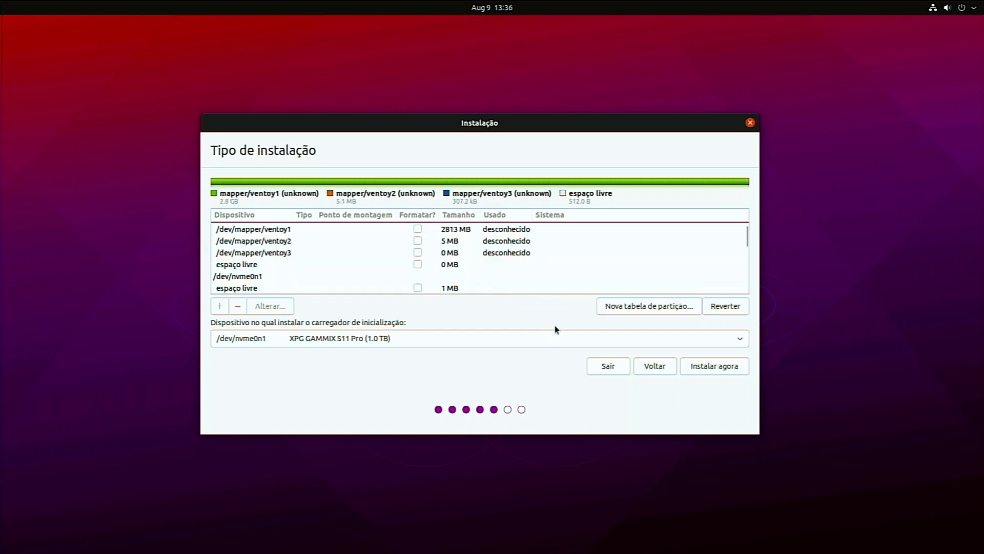
- Create a 512 MB primary FAT32 partition without a mount point in the free space after the swap partition
scroll(524, 266, "down", 3)
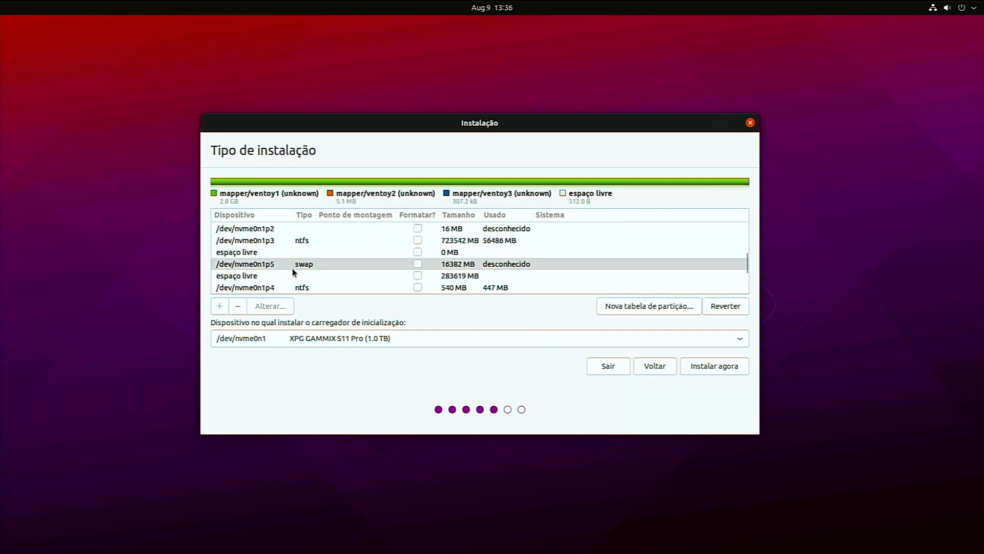
left_click(238, 264)
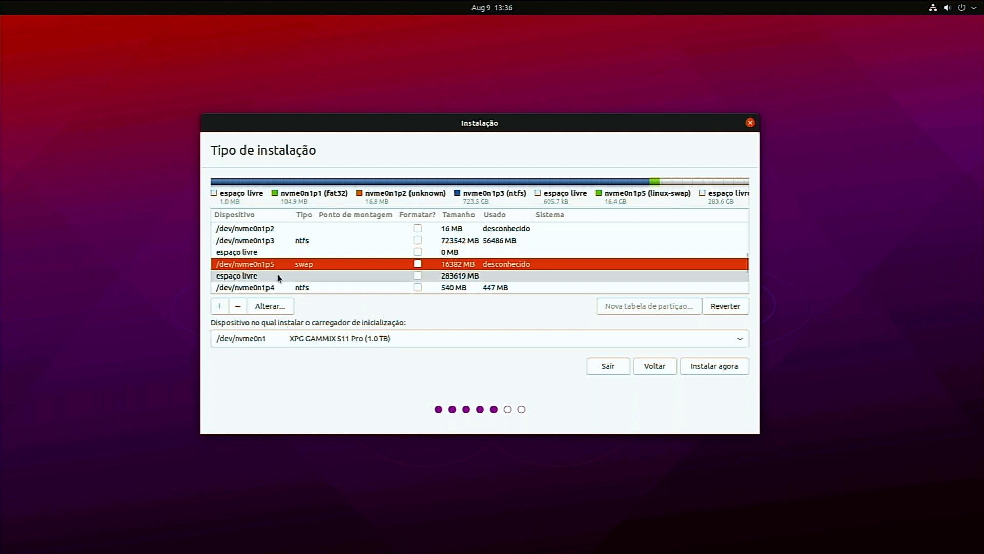
right_click(261, 280)
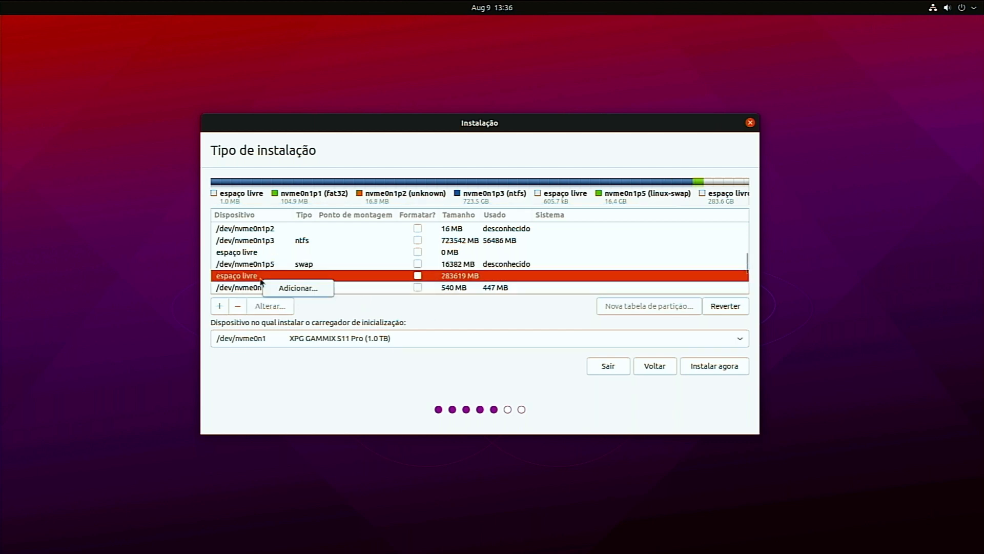
left_click(281, 287)
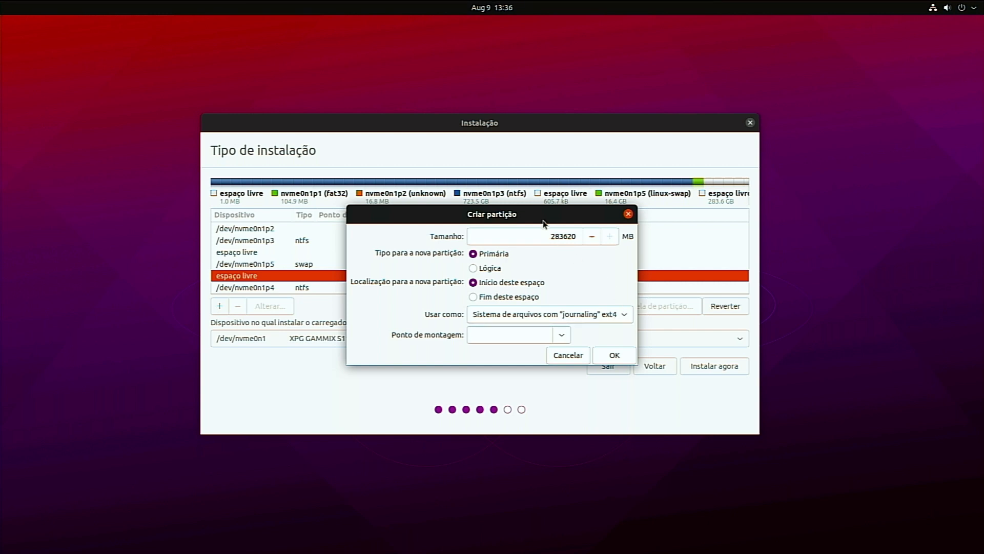
left_click(620, 286)
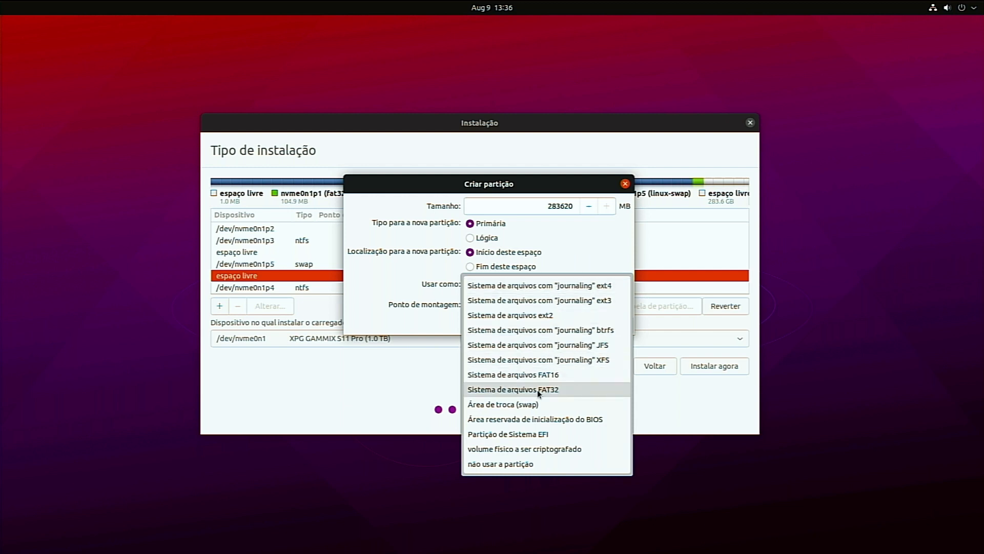
left_click(559, 392)
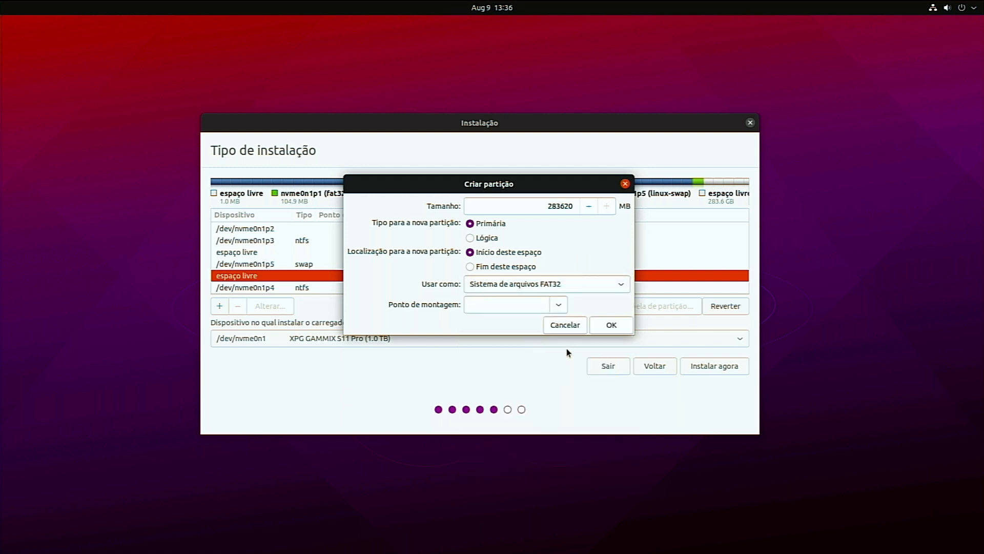
left_click_drag(546, 205, 574, 207)
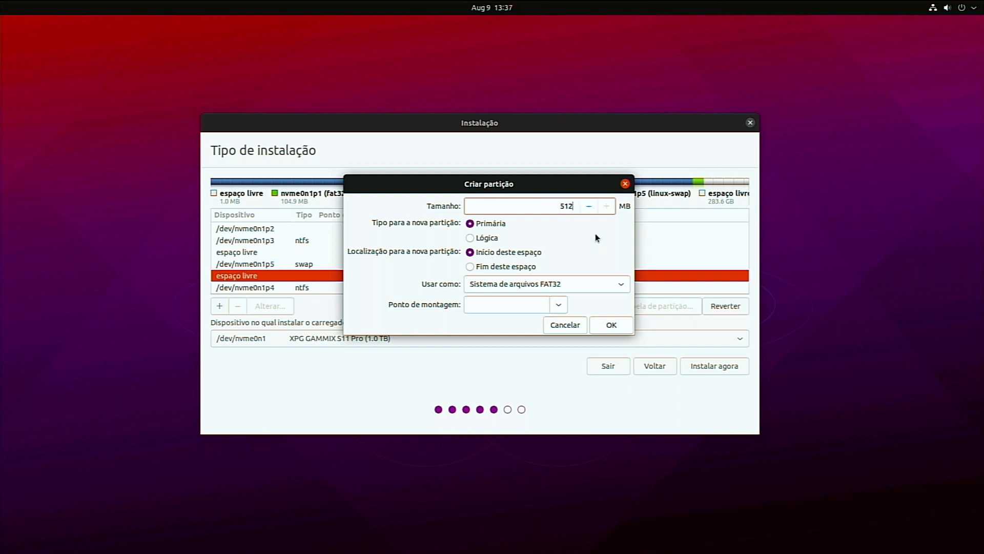
left_click(558, 305)
left_click(561, 304)
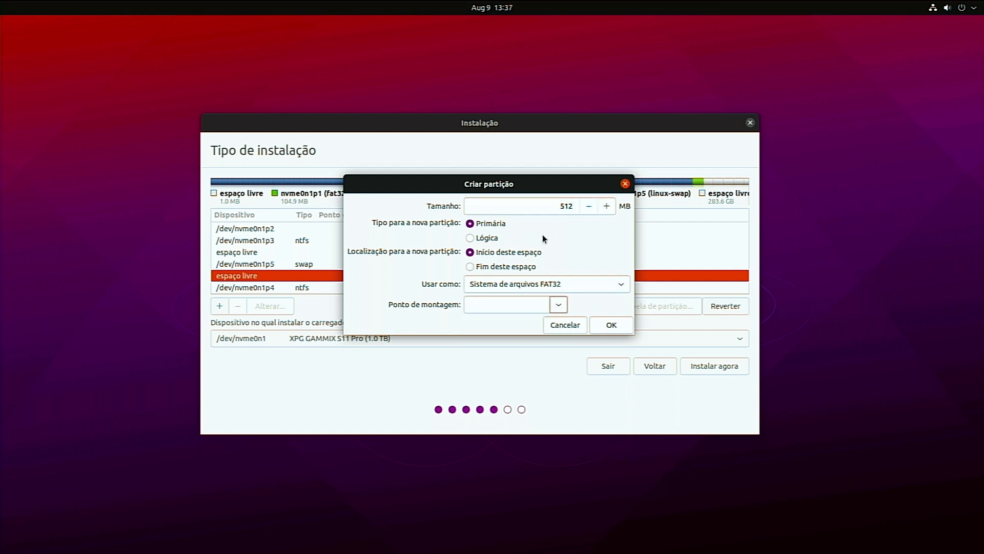
left_click(598, 326)
- Change the use of the 511 MB FAT32 partition /dev/nvme0n1p6 to EFI System Partition (Partição de Sistema EFI)
left_click(254, 249)
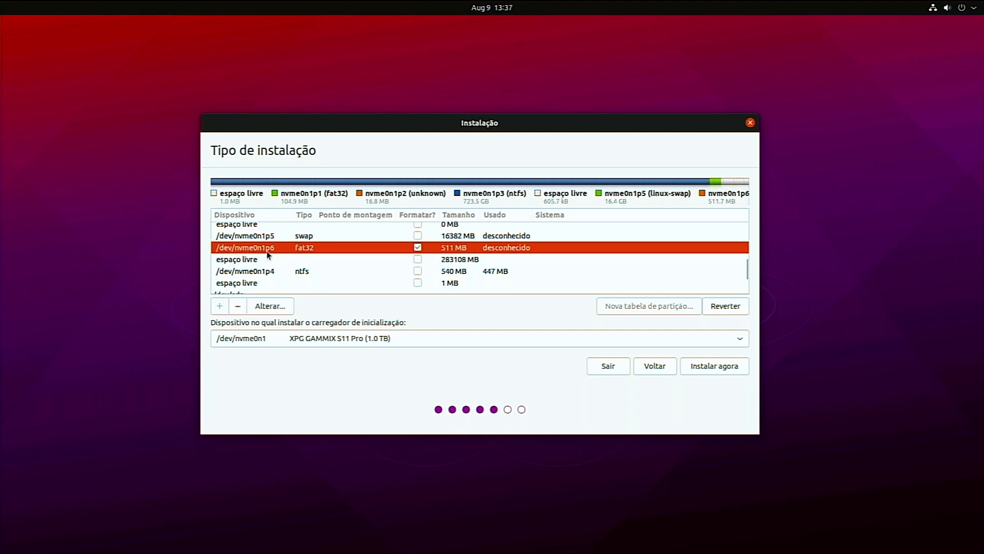
right_click(430, 252)
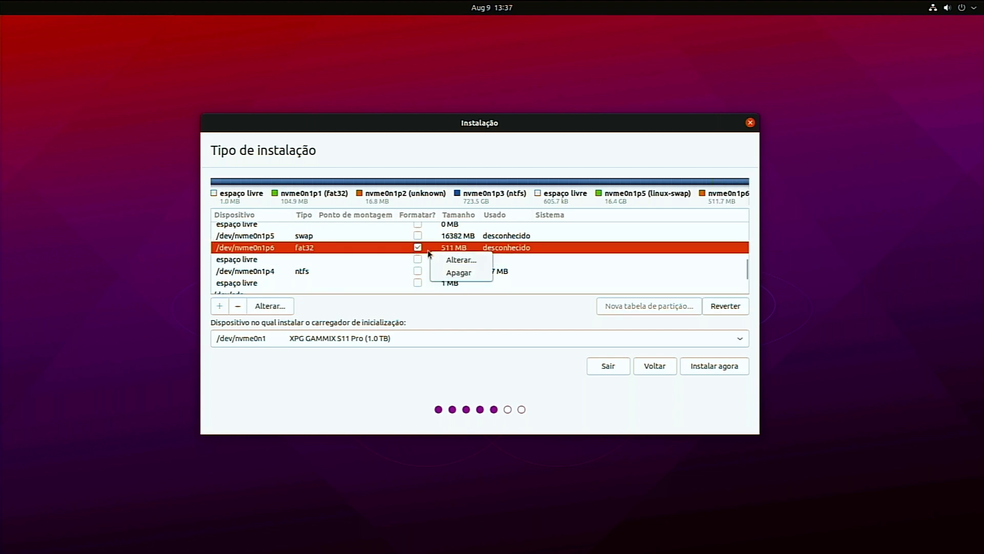
left_click(473, 261)
left_click(603, 271)
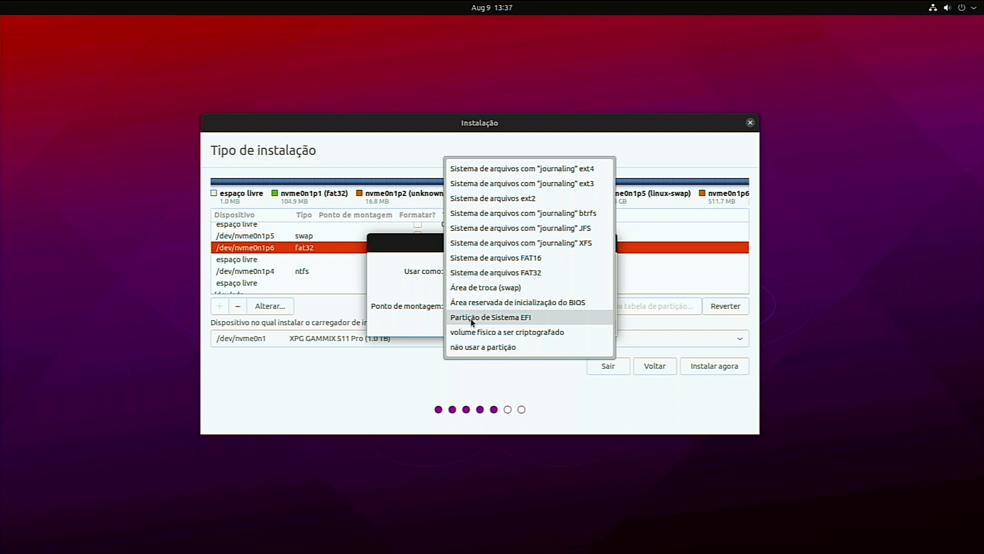
left_click(518, 318)
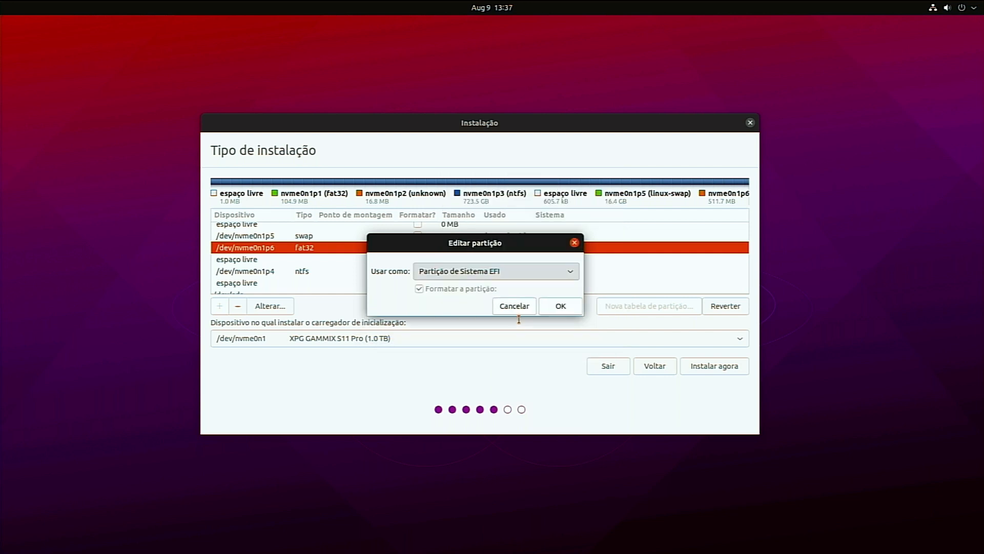
left_click(598, 300)
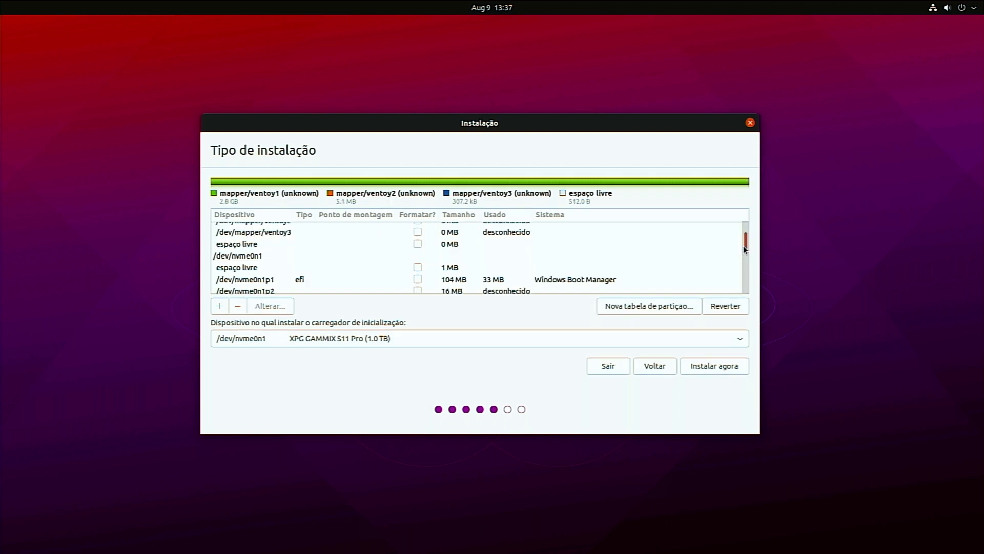
- Create a 283108 MB primary ext4 partition with mount point / in the free space after the EFI partition
left_click_drag(744, 245, 747, 272)
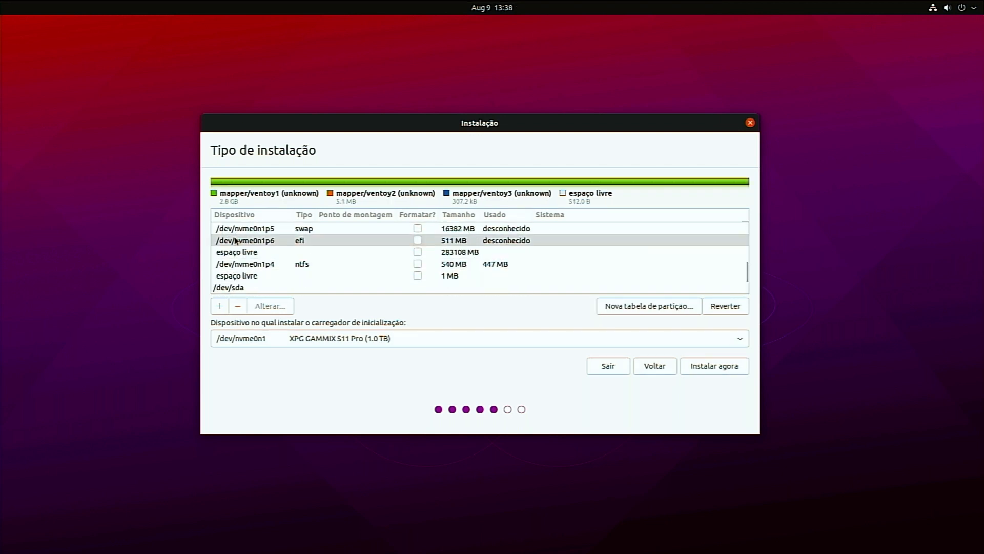
left_click(265, 241)
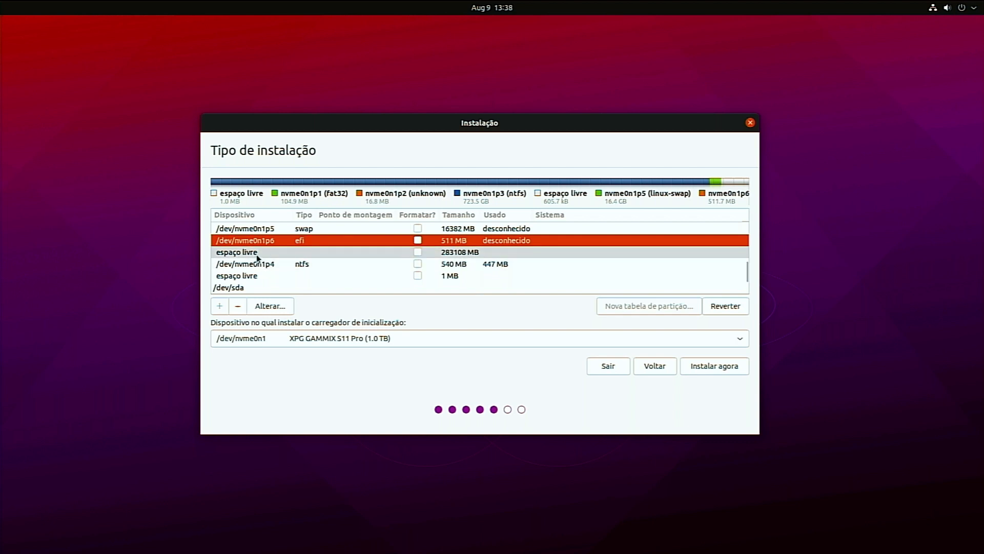
right_click(261, 256)
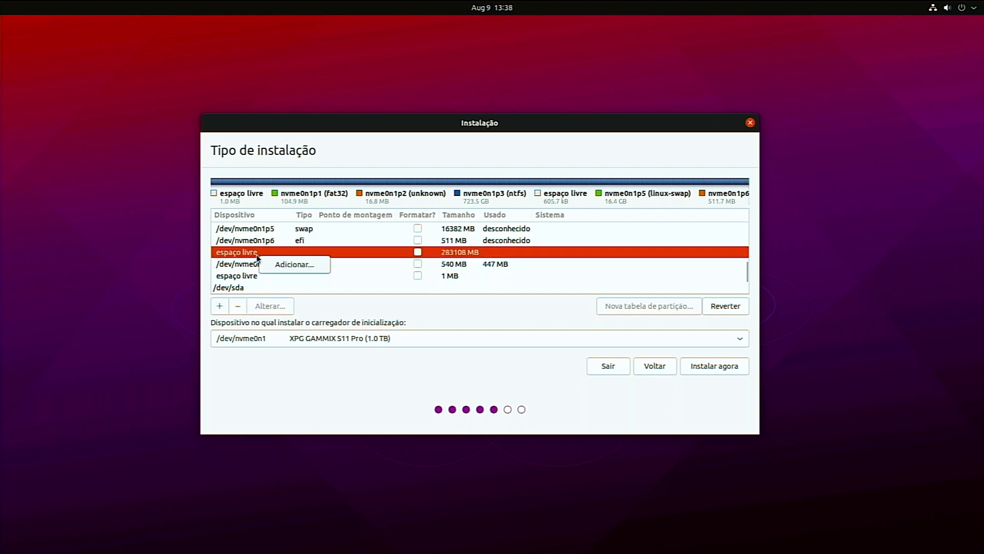
left_click(283, 265)
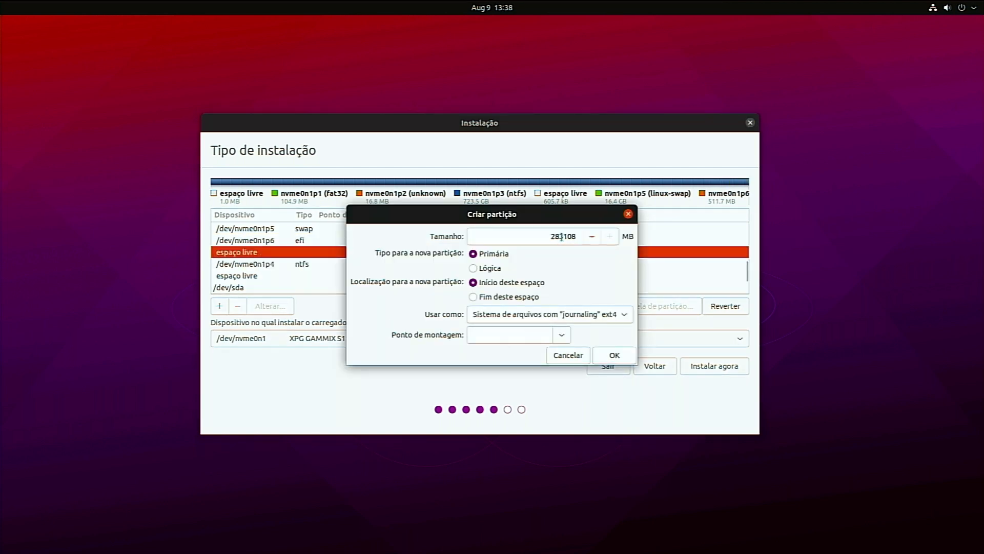
left_click_drag(564, 218, 534, 218)
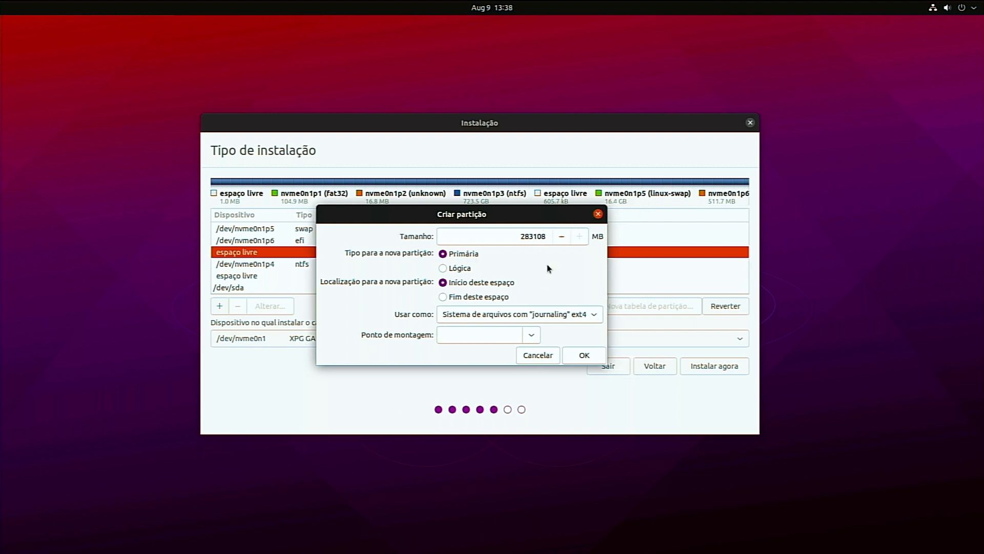
left_click(530, 336)
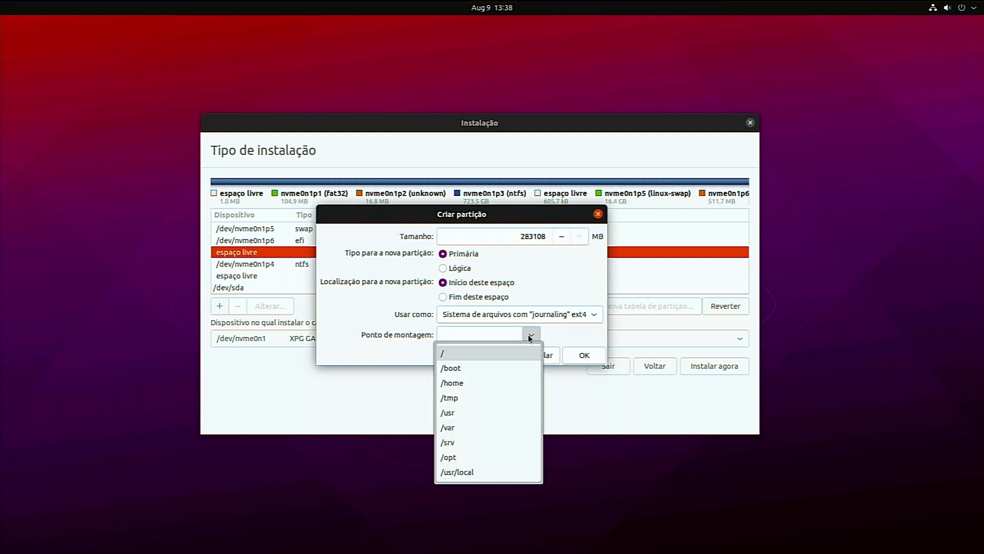
left_click(445, 352)
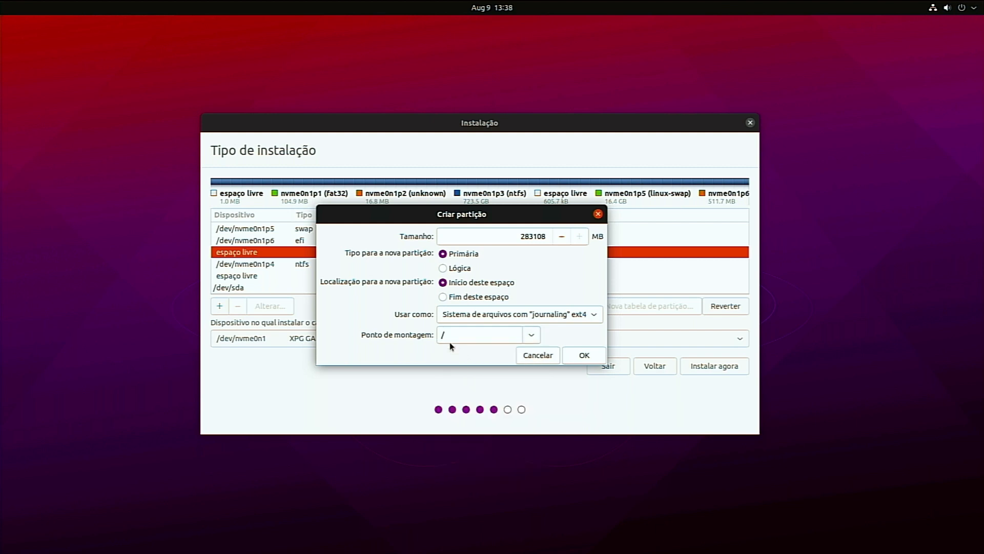
left_click(576, 316)
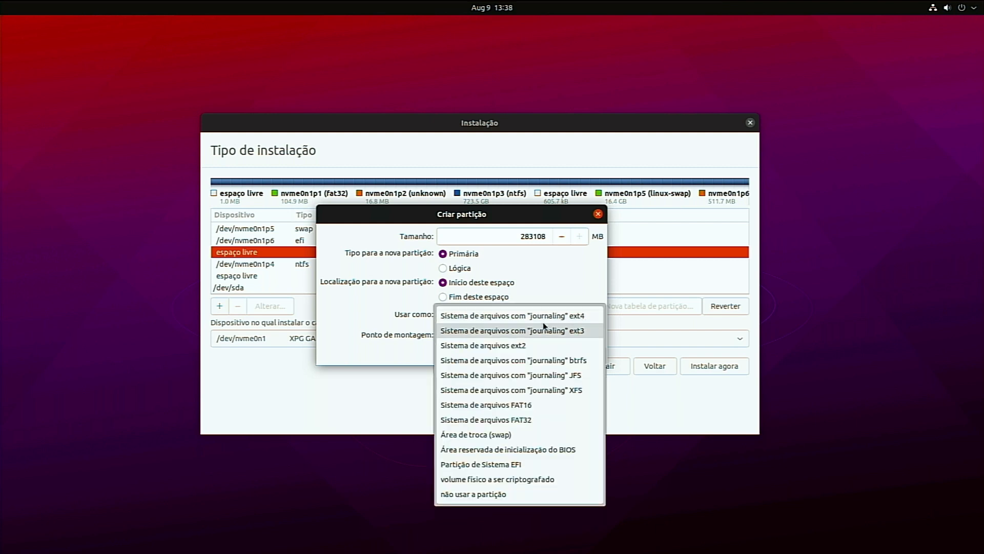
left_click(586, 317)
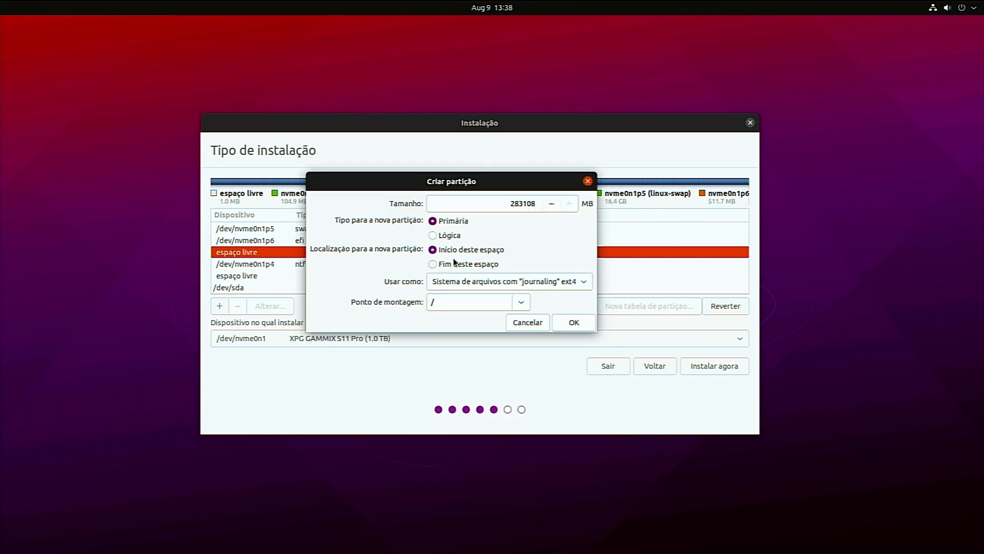
left_click_drag(515, 190, 546, 180)
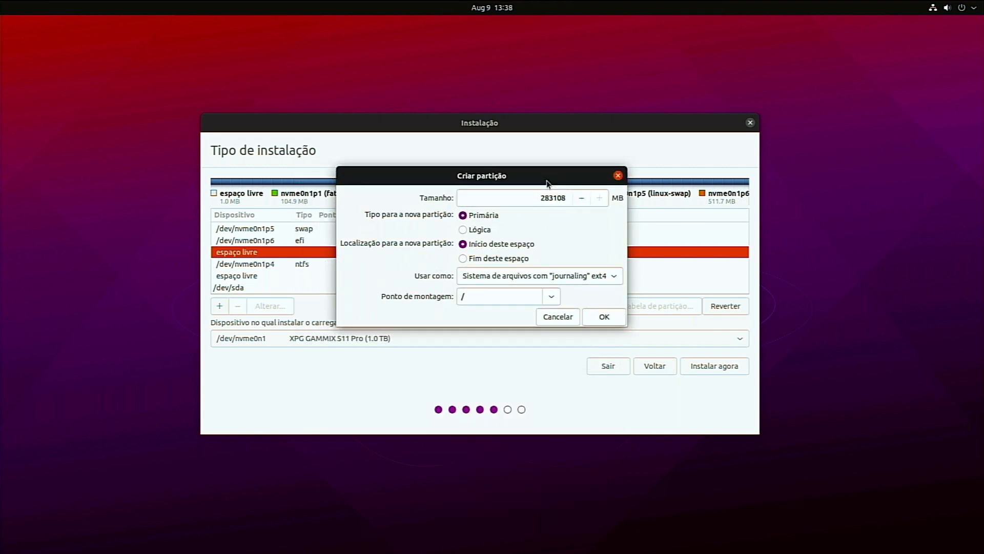
left_click(603, 317)
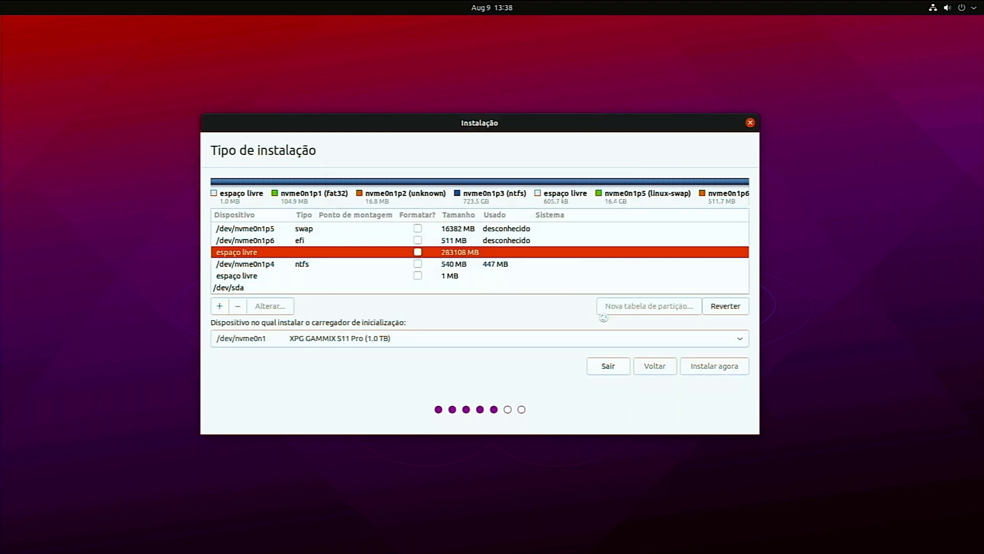
- Check the use and mount point settings of the new ext4 partition and accept them
right_click(522, 261)
left_click(550, 271)
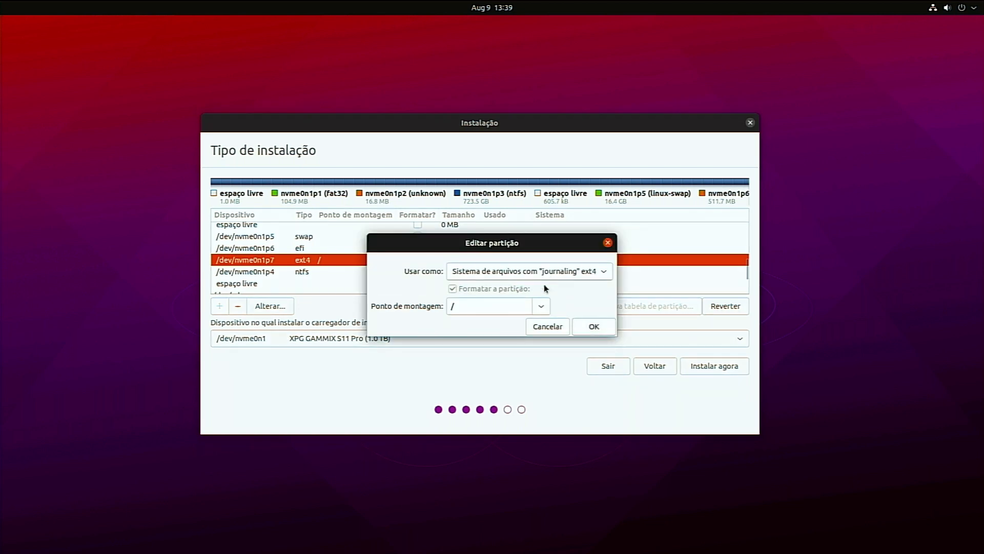
left_click(592, 327)
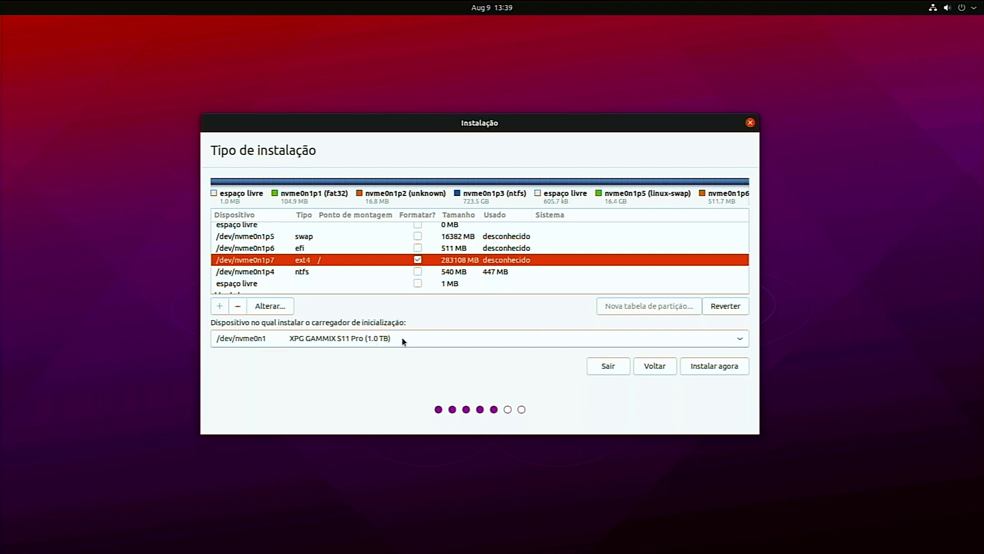
- Set the boot loader installation device to the EFI partition /dev/nvme0n1p6
left_click(431, 341)
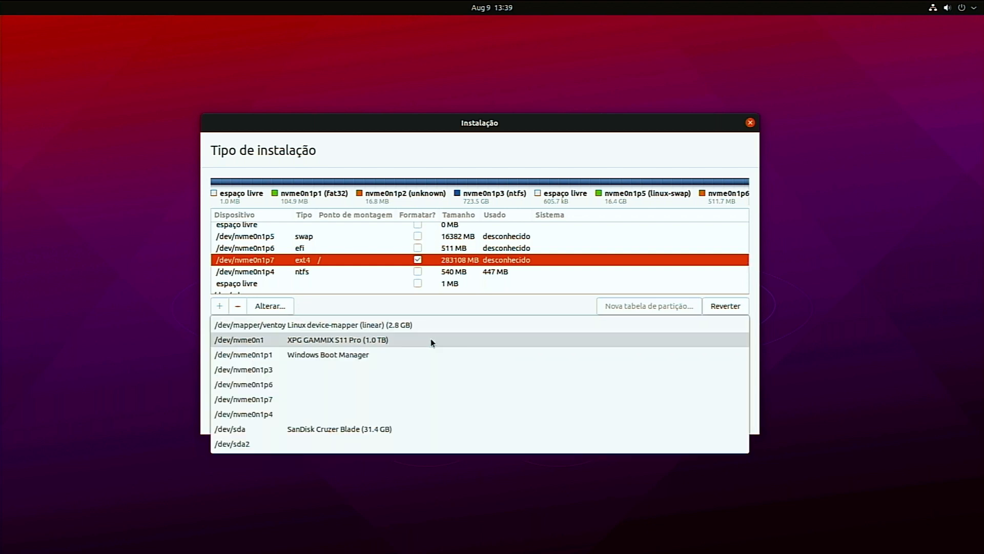
left_click(431, 341)
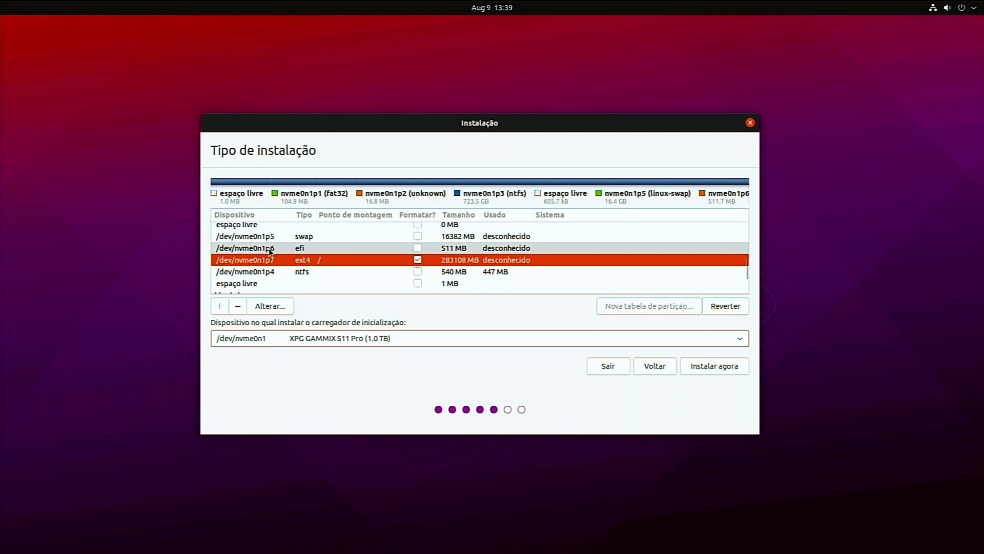
left_click(413, 342)
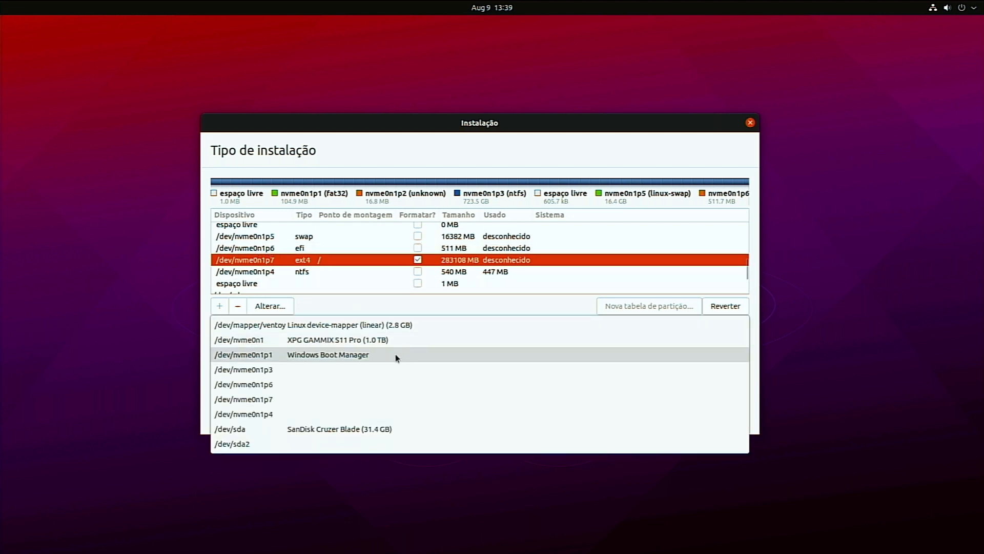
left_click(278, 383)
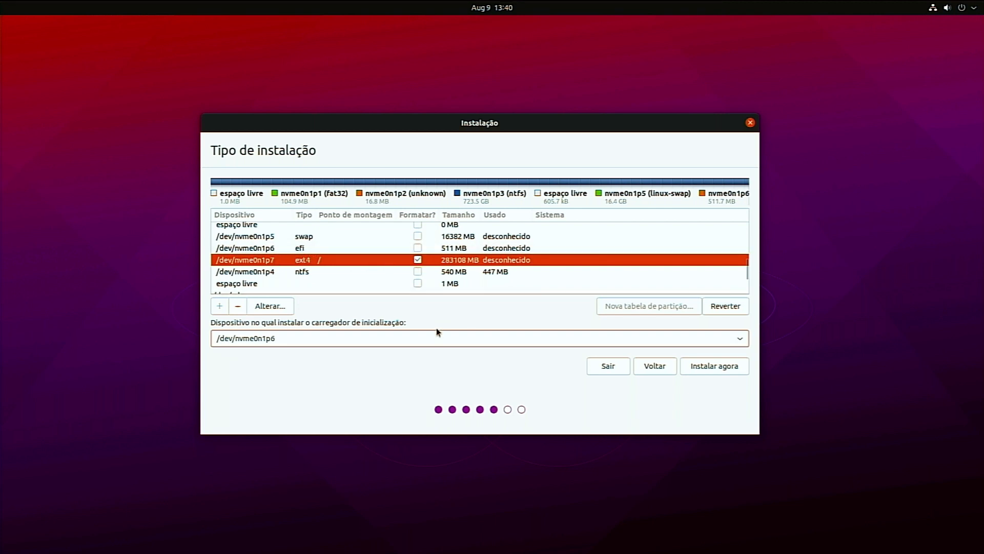
- Start the installation, review the swap, ESP and ext4 partitions listed for formatting, and confirm writing the changes to disk
left_click(709, 367)
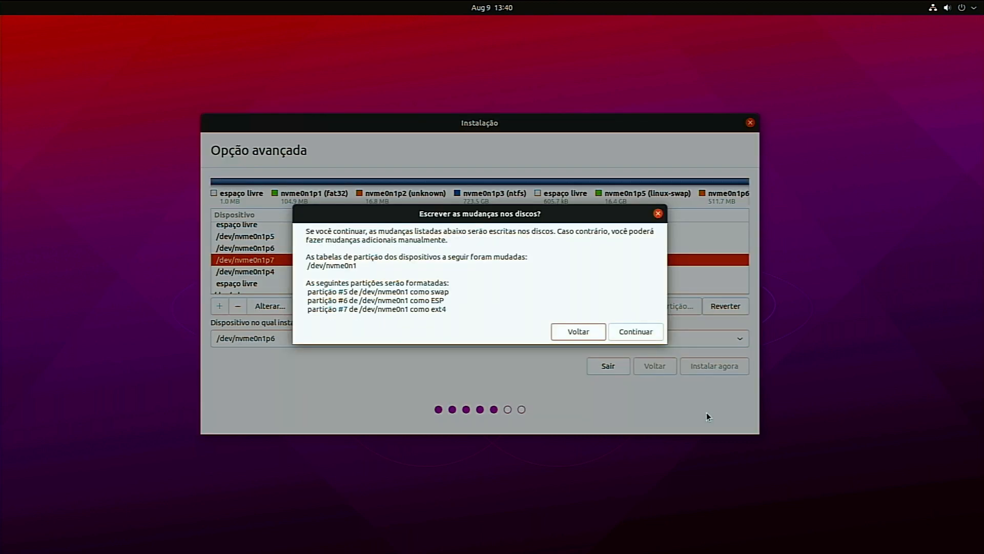
left_click_drag(415, 221, 415, 218)
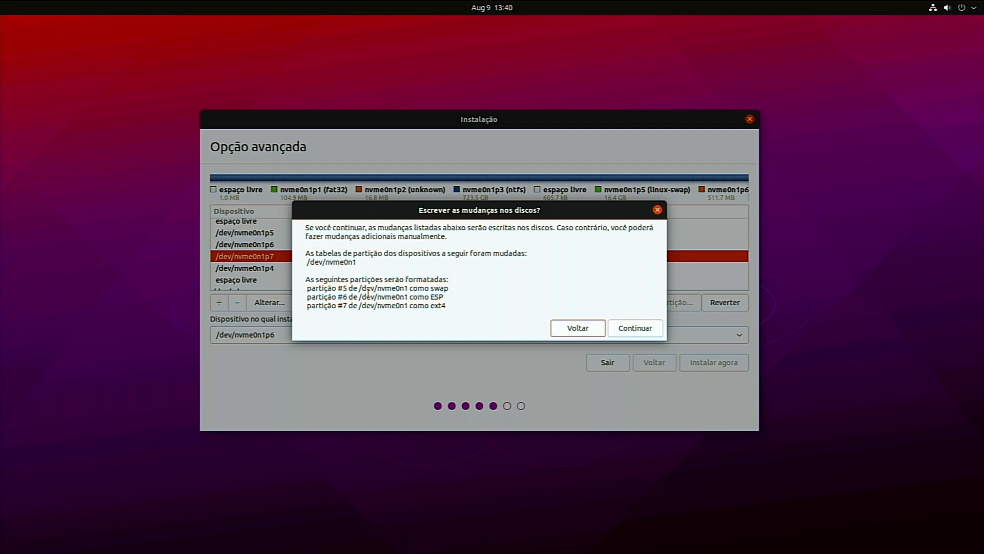
left_click_drag(367, 288, 453, 286)
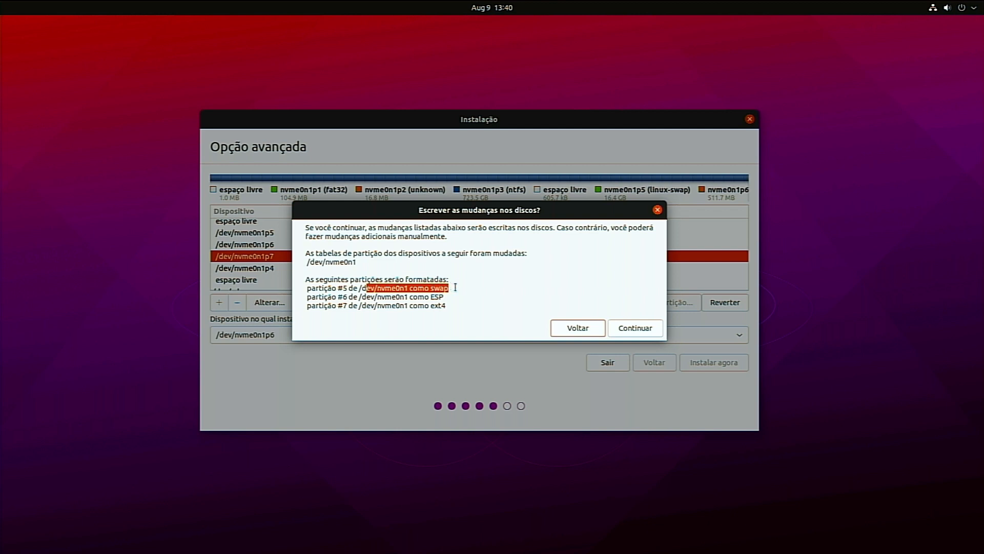
left_click(456, 287)
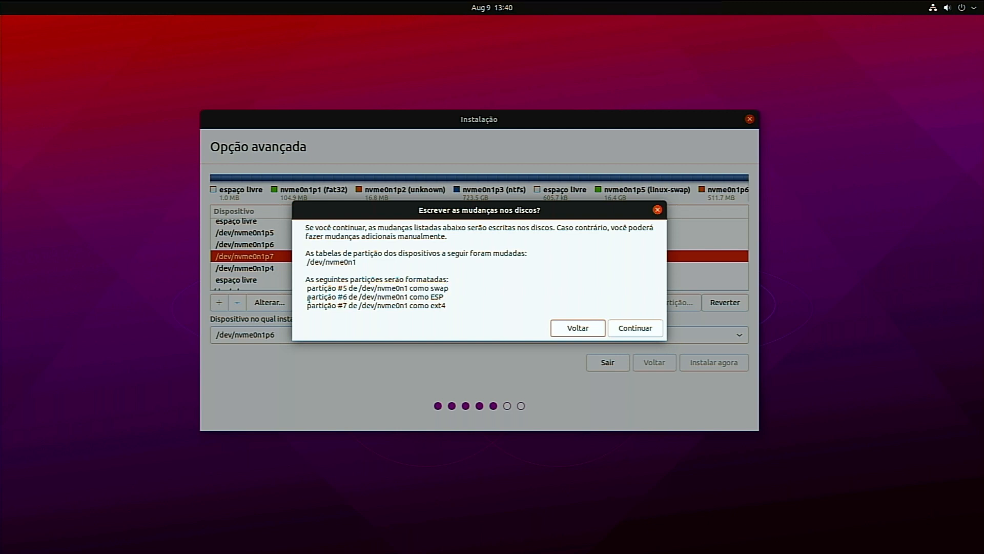
left_click_drag(309, 299, 450, 297)
left_click(429, 300)
left_click_drag(306, 309, 428, 313)
left_click(428, 312)
left_click(640, 331)
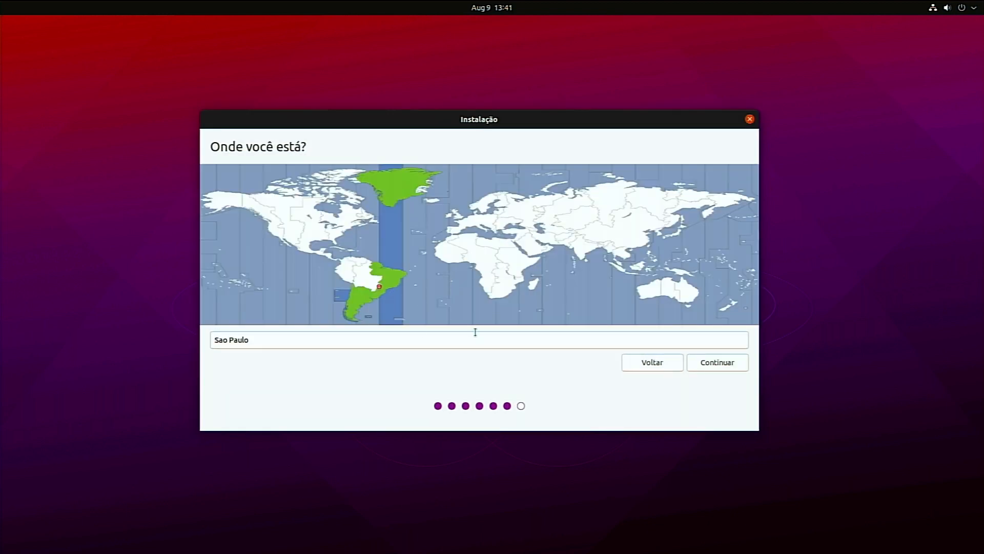
- Accept Sao Paulo as the location and fill in the user's name with correct capitalization, keeping the suggested computer name
left_click(720, 366)
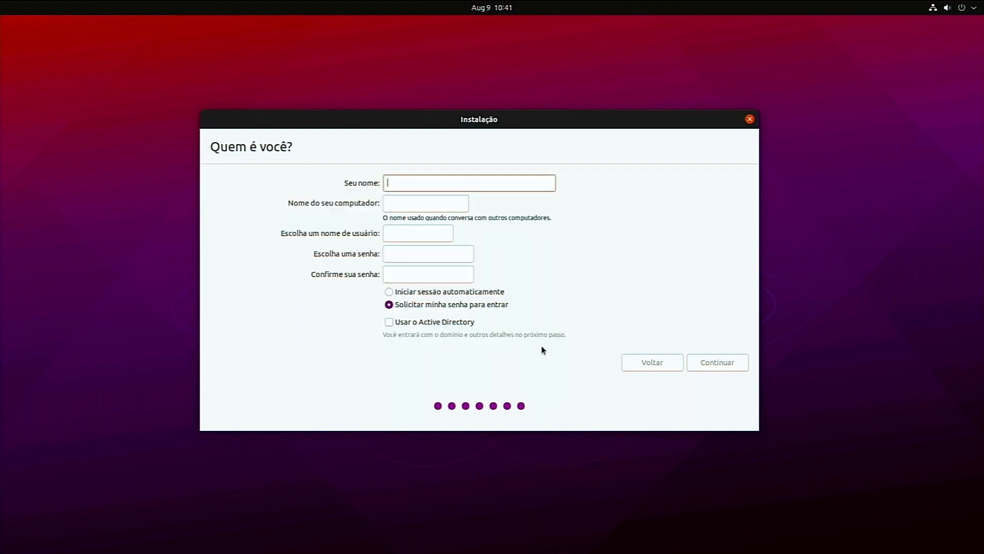
type("FElipe")
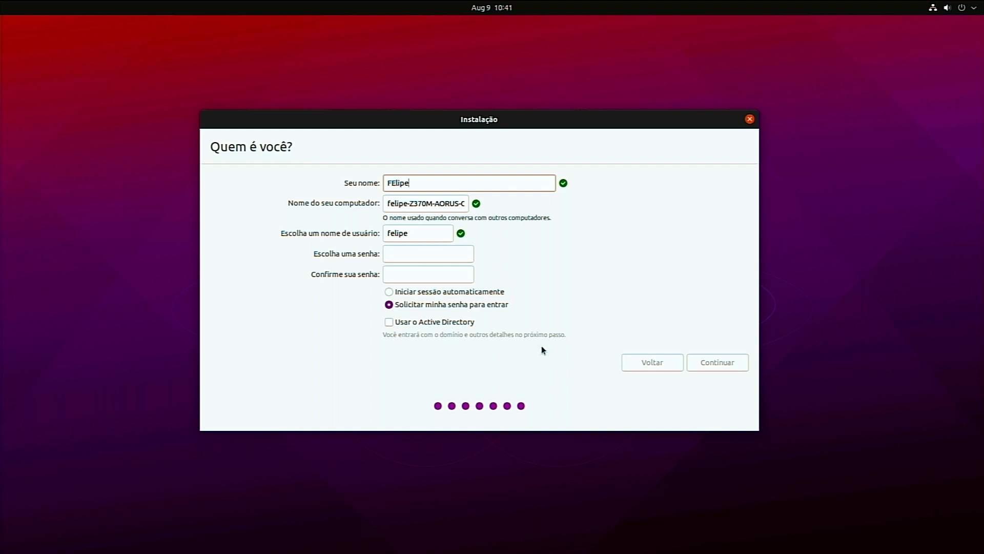
left_click(416, 206)
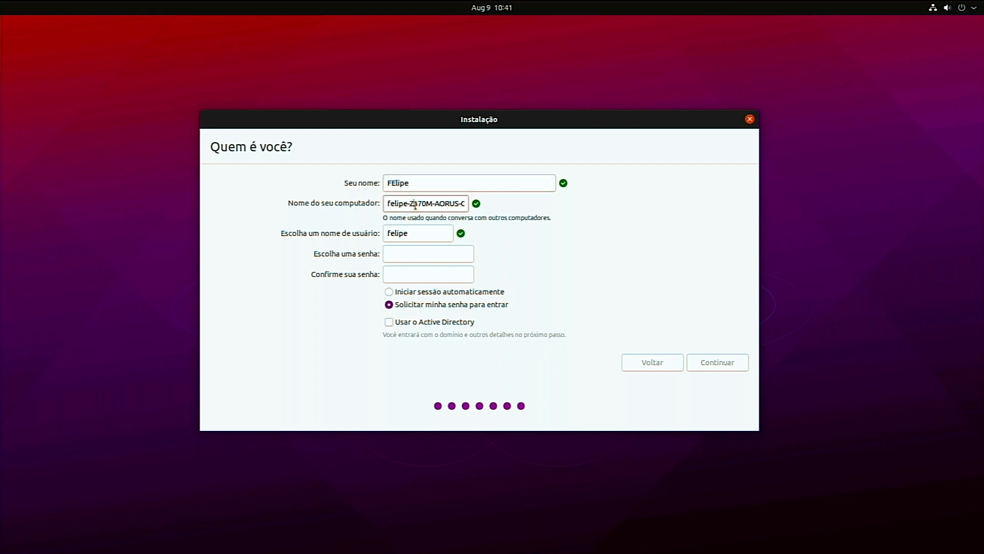
key("shift+End")
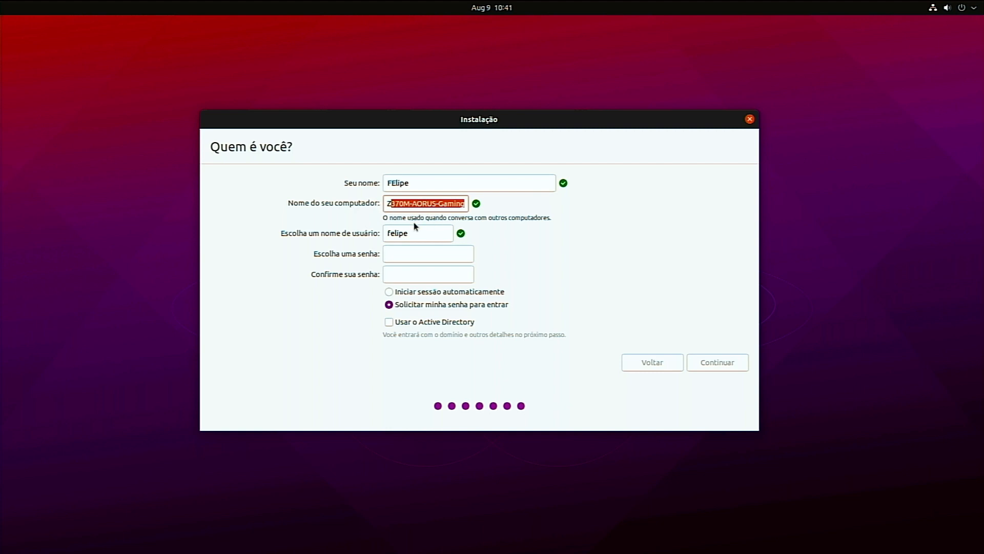
key("Tab")
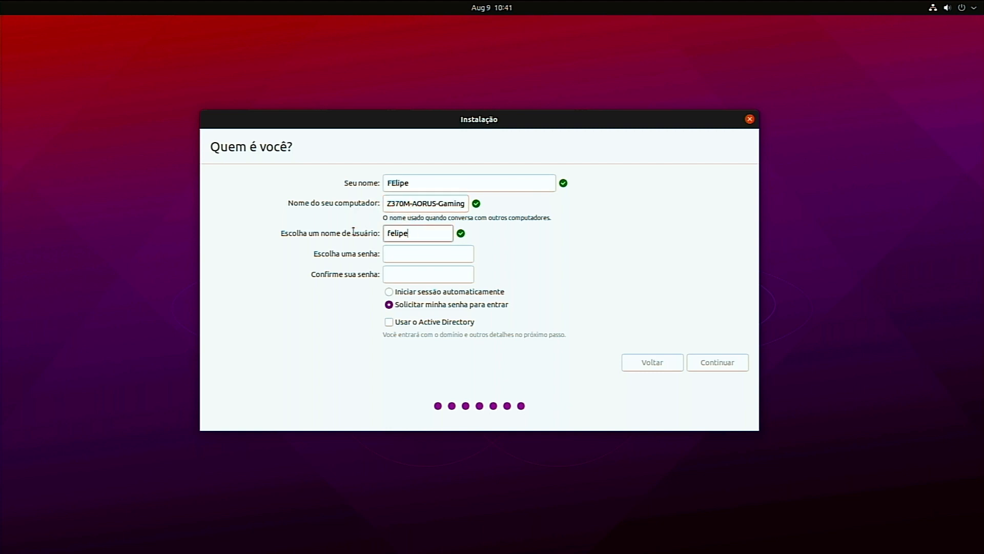
left_click(398, 185)
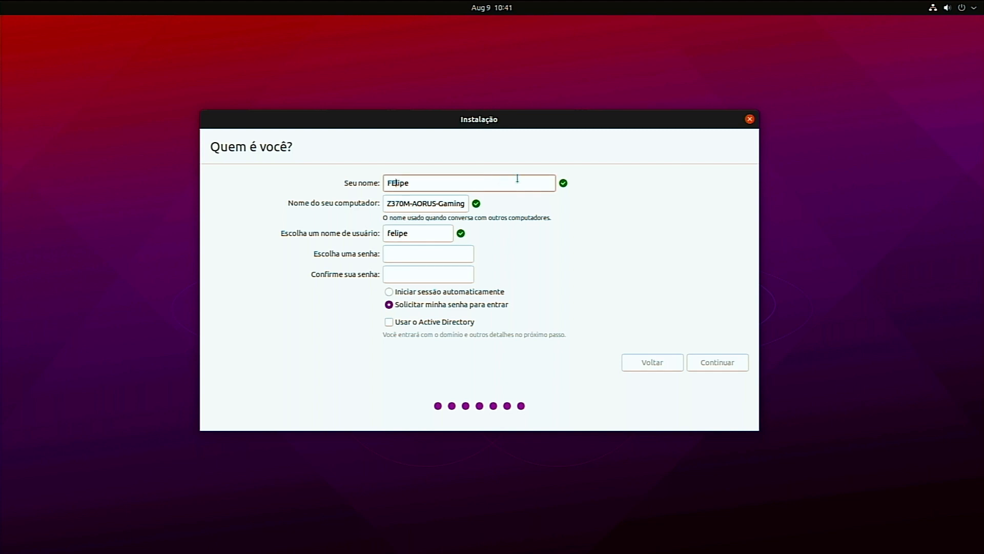
key("BackSpace")
type("e")
- Enter and confirm the account password, keep the password required at login, and continue the installation
left_click(405, 252)
type("••••••")
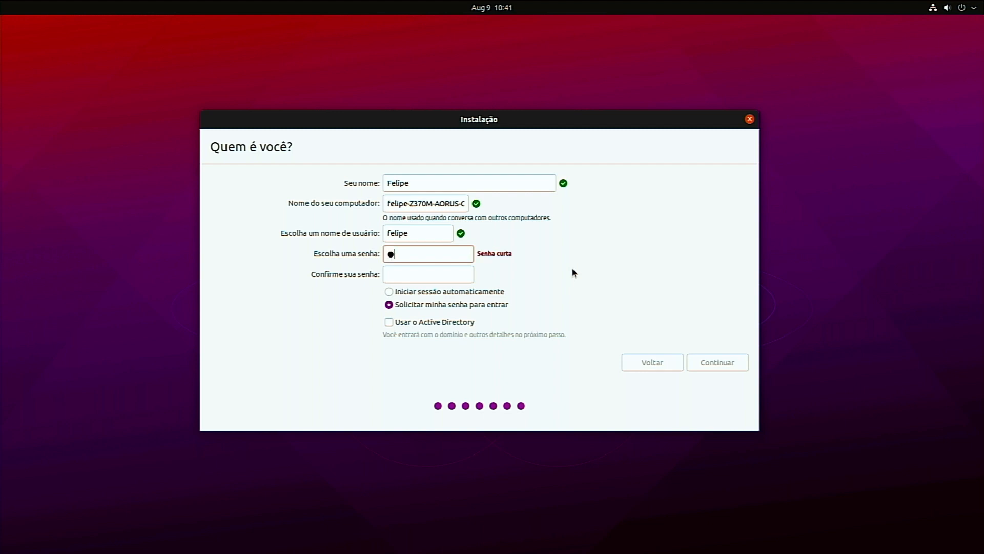
type("•••••")
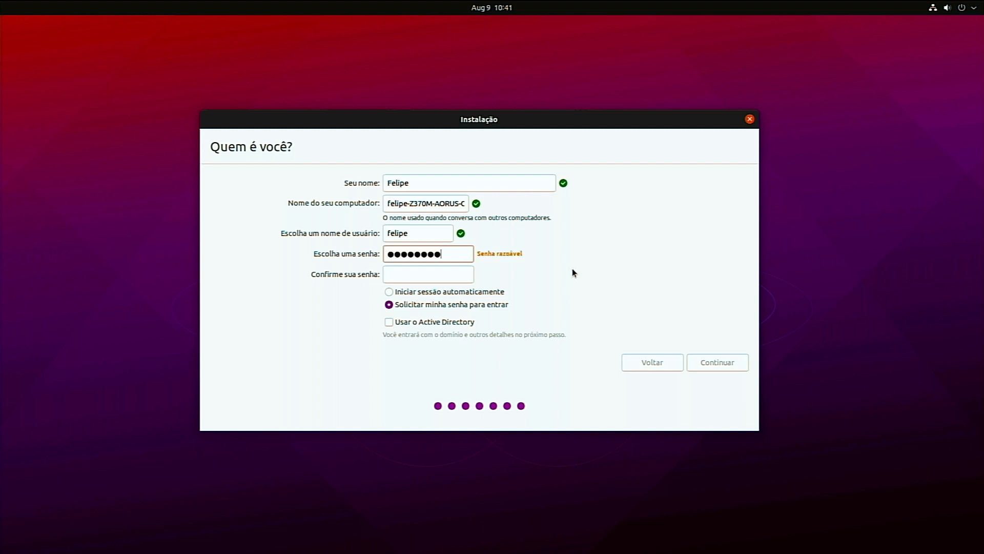
left_click(424, 275)
type("•••••••••••")
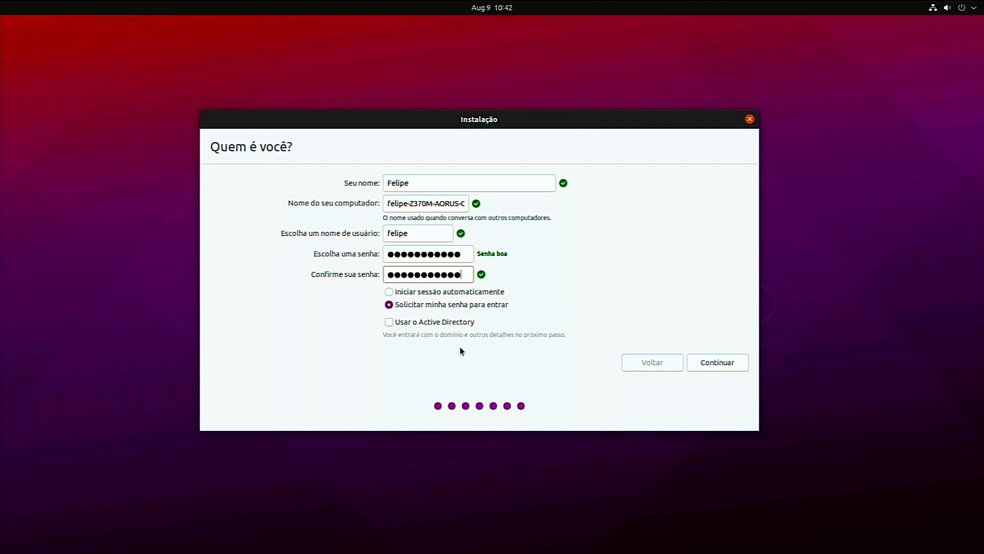
left_click(700, 362)
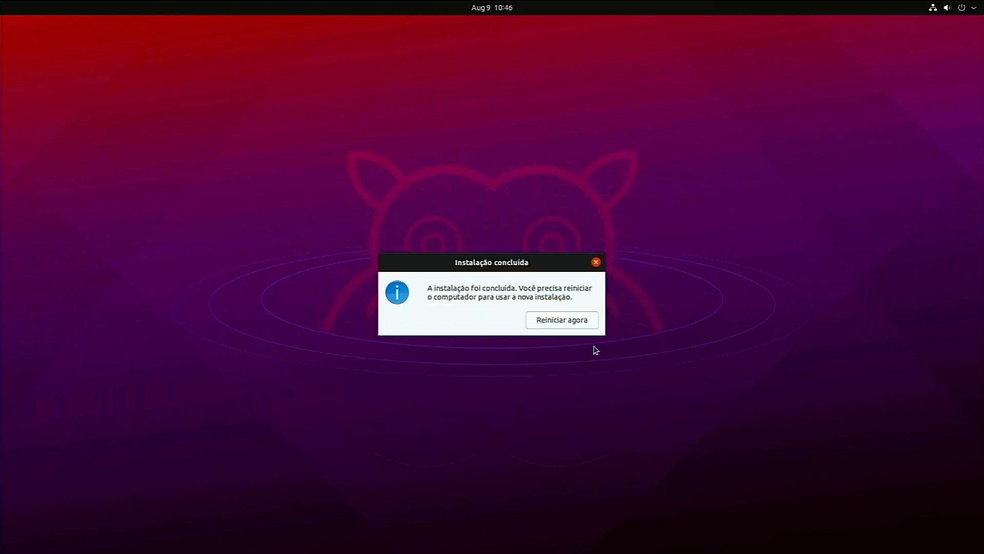
- Restart the computer after the installation and choose ubuntu (XPG GAMMIX S11 Pro) as the boot device
left_click(579, 323)
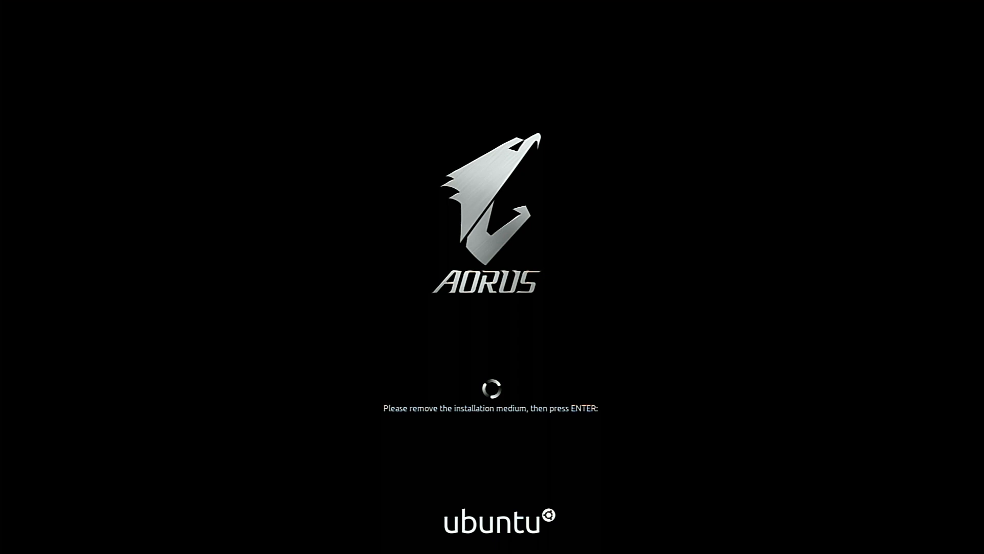
key("Return")
key("F12")
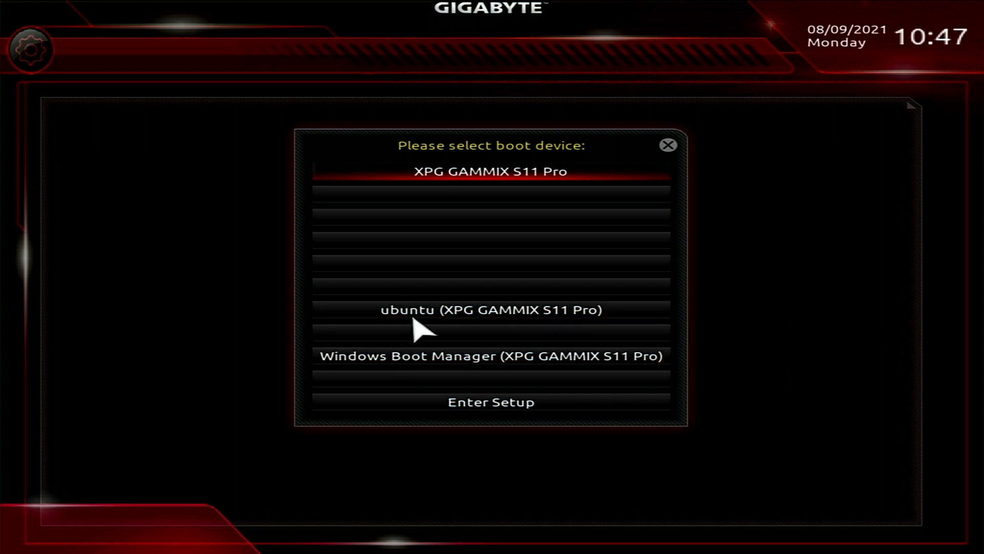
left_click(461, 314)
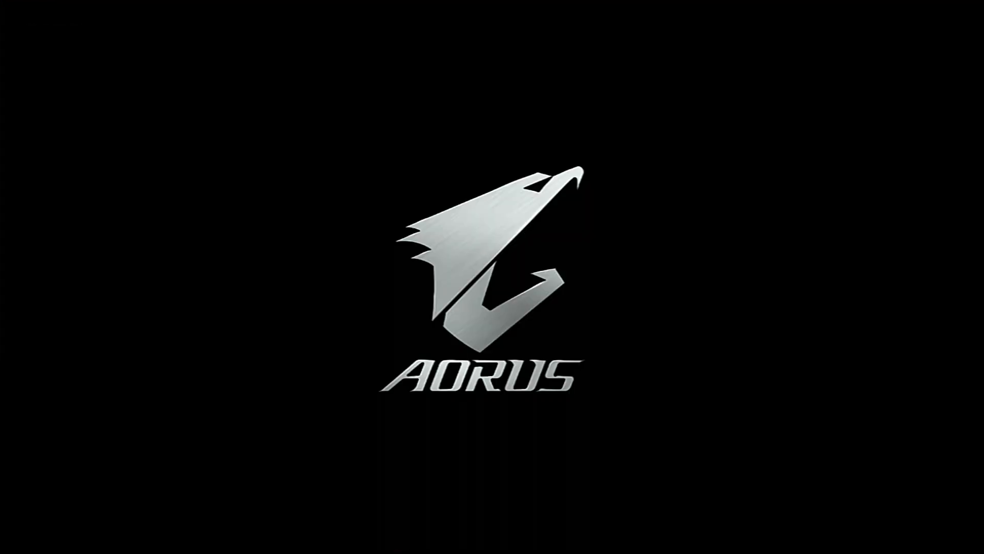
- Look through the GRUB entries, boot Ubuntu, and skip connecting online accounts in the welcome setup
key("Down")
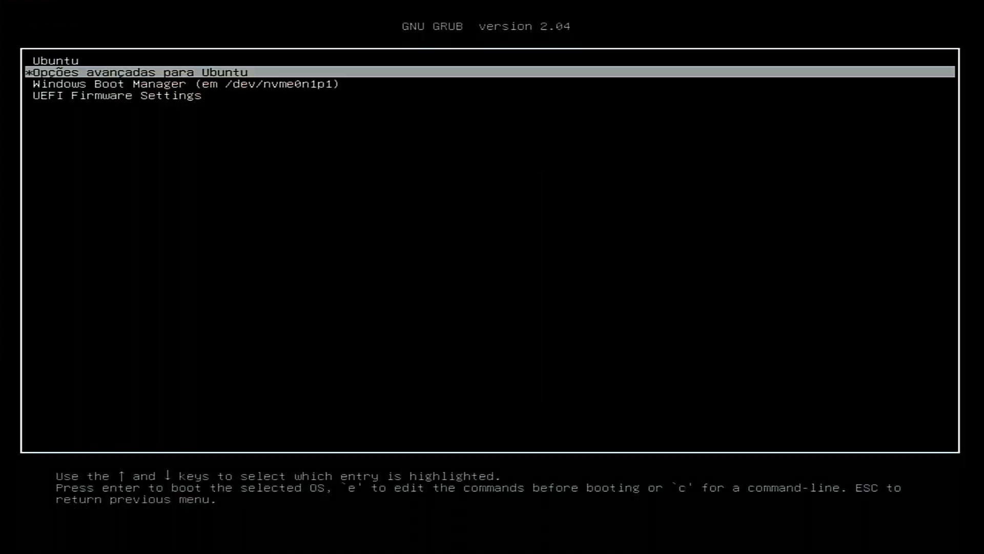
key("Up")
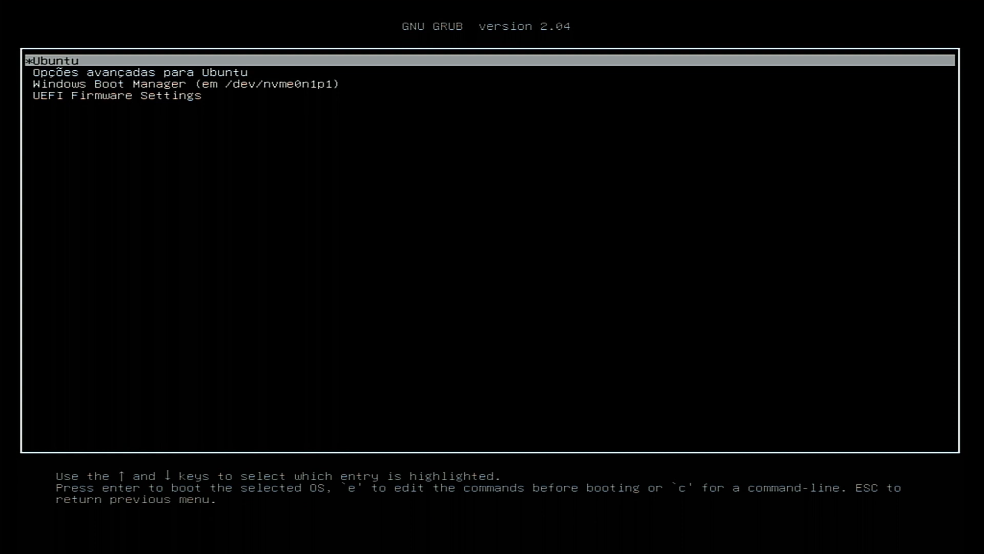
key("Down")
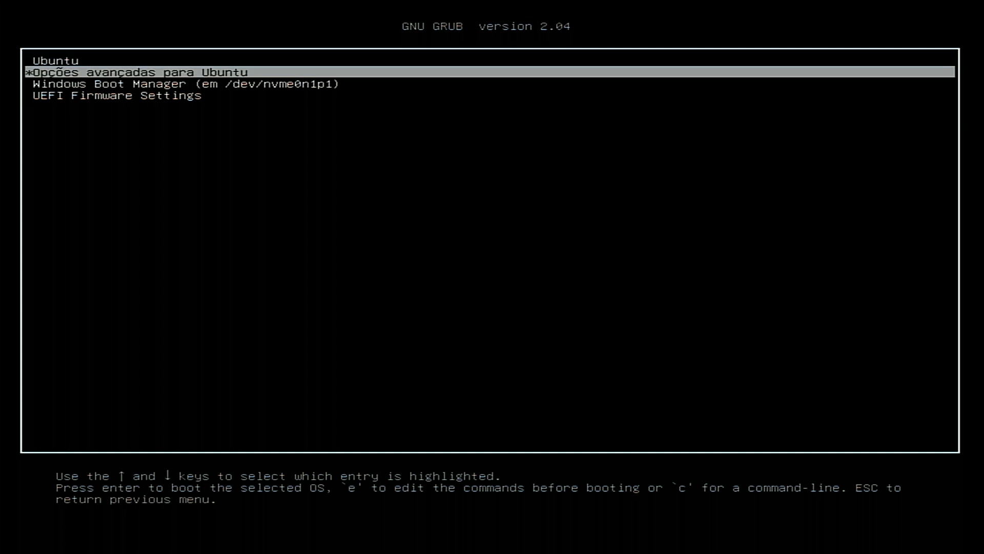
key("Down")
key("Down")
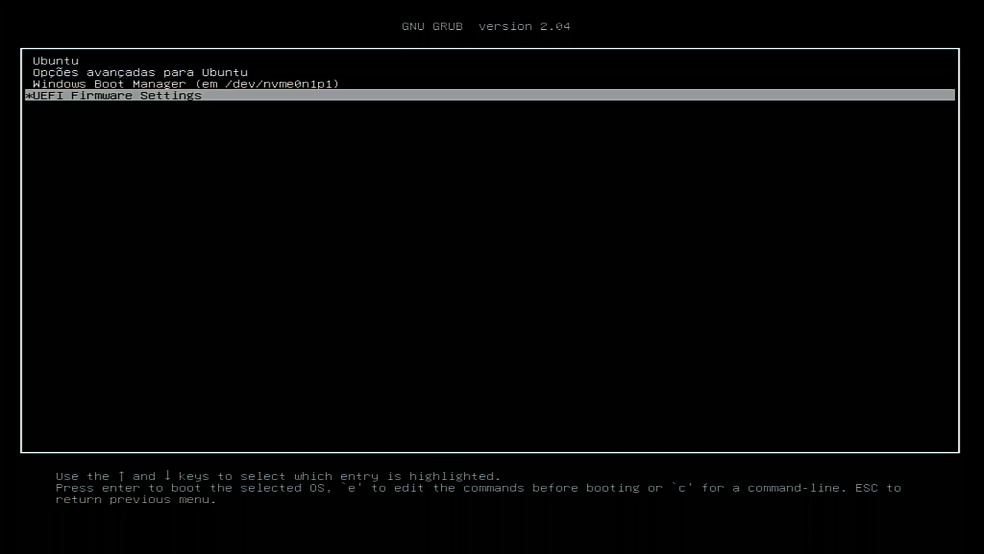
key("Up")
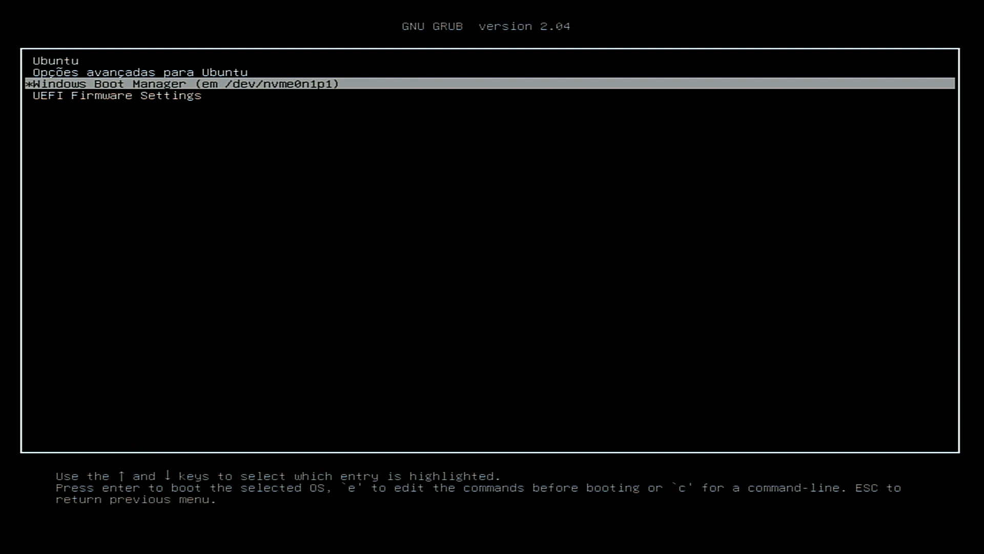
key("Up")
key("Up")
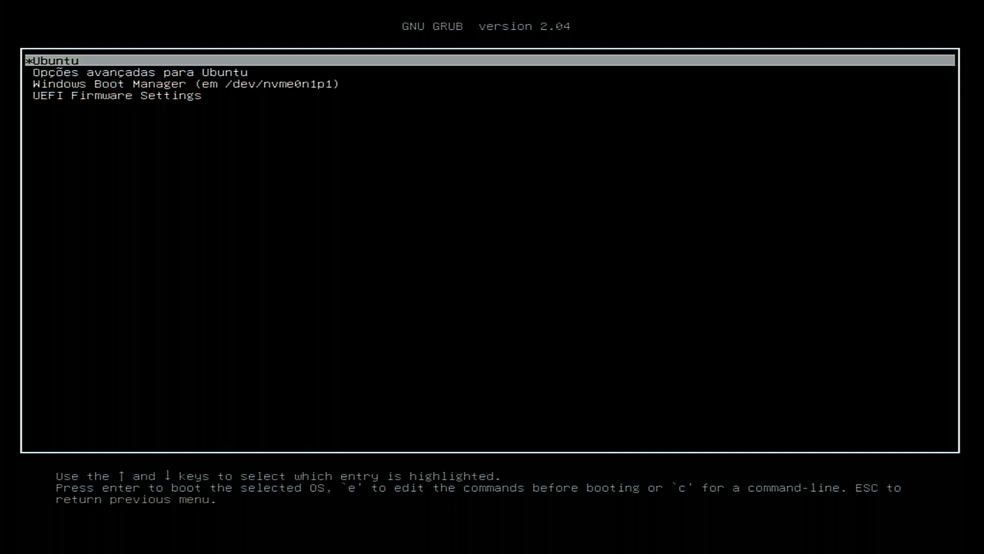
key("Return")
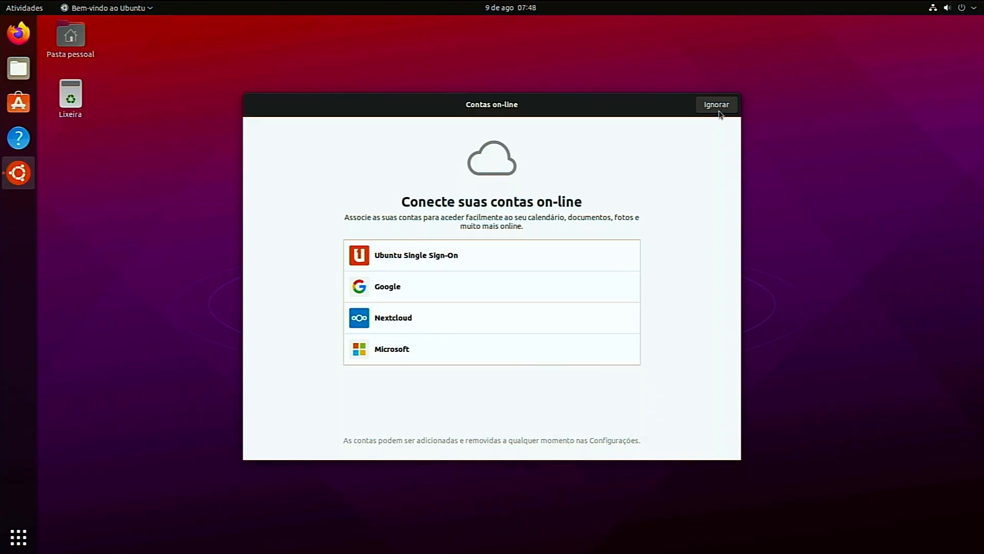
left_click(717, 104)
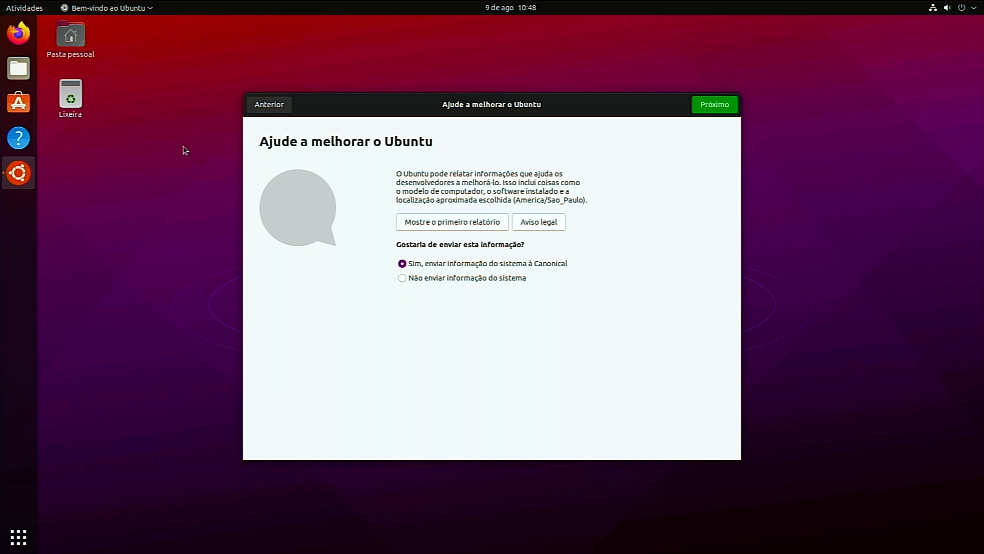
- Examine the contents of the 724 GB Windows volume in a maximized file manager, then close it
left_click(18, 68)
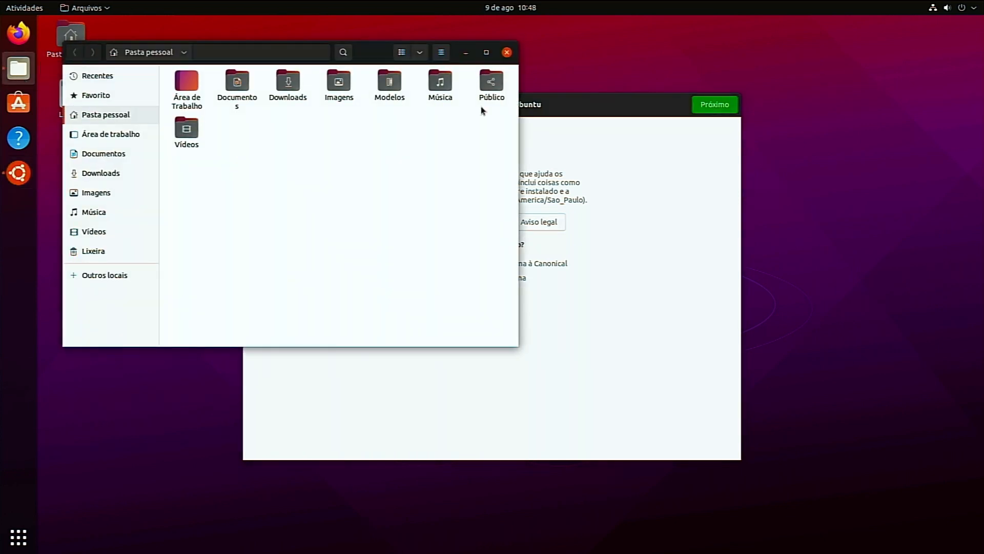
left_click(482, 56)
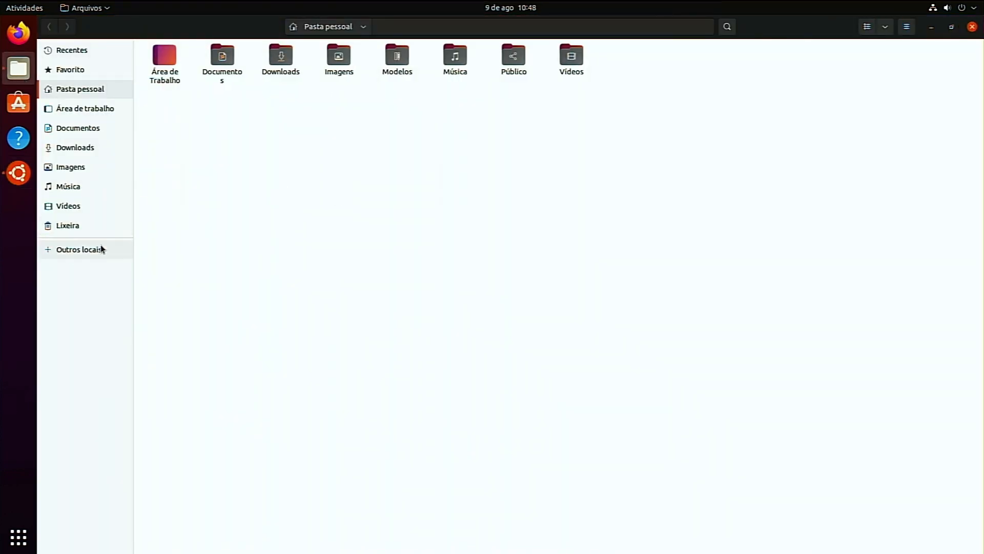
left_click(101, 249)
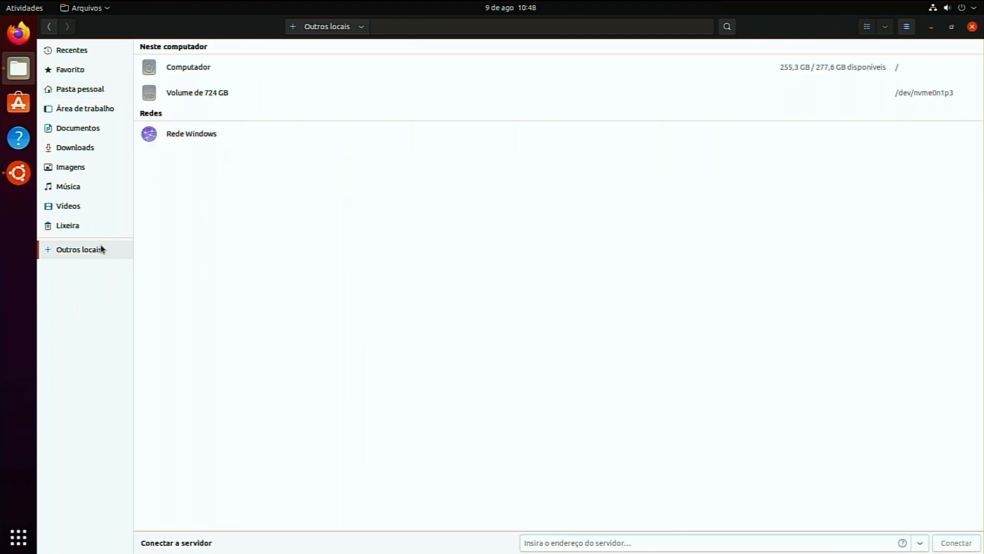
left_click(198, 94)
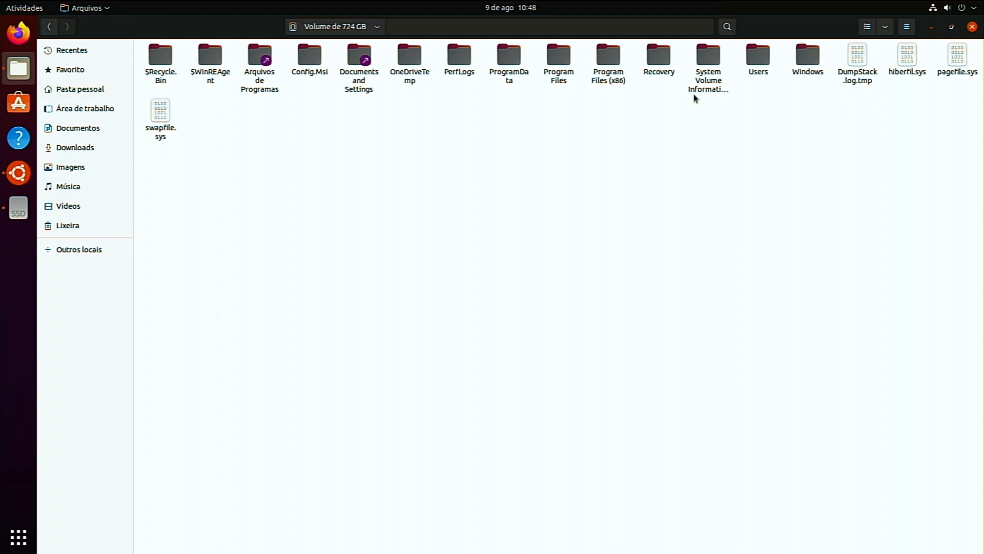
left_click(49, 26)
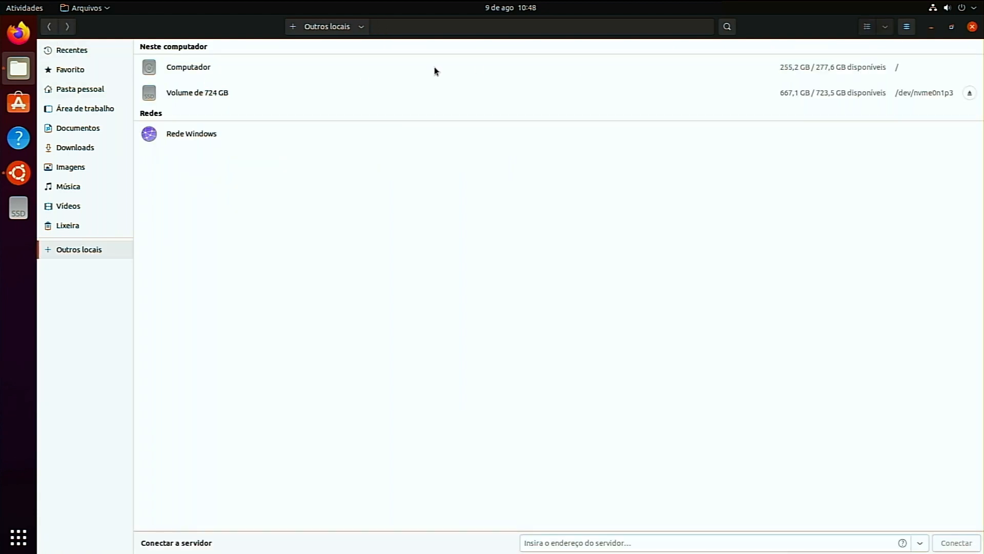
left_click(973, 26)
- Restart from Ubuntu and choose Windows Boot Manager (XPG GAMMIX S11 Pro) as the boot device
left_click(957, 8)
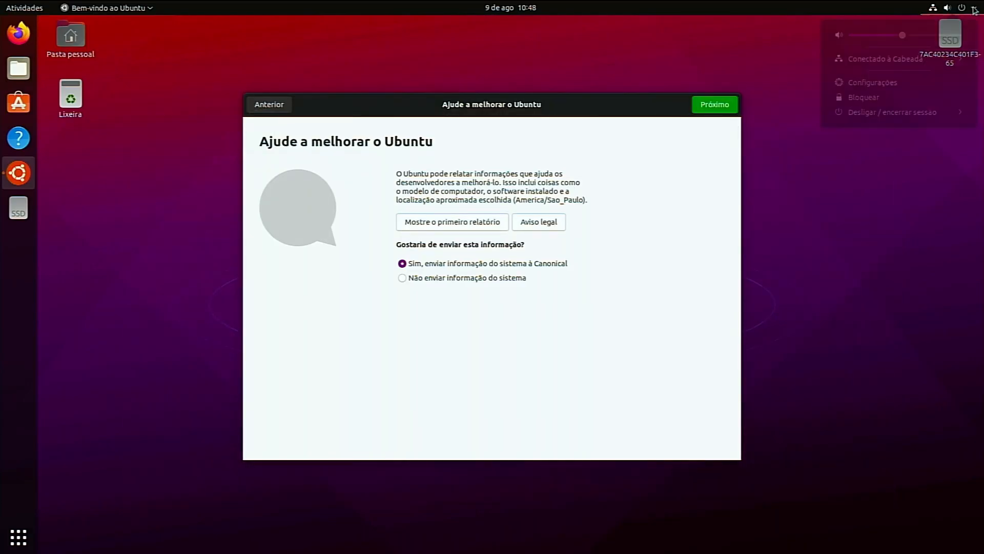
left_click(892, 116)
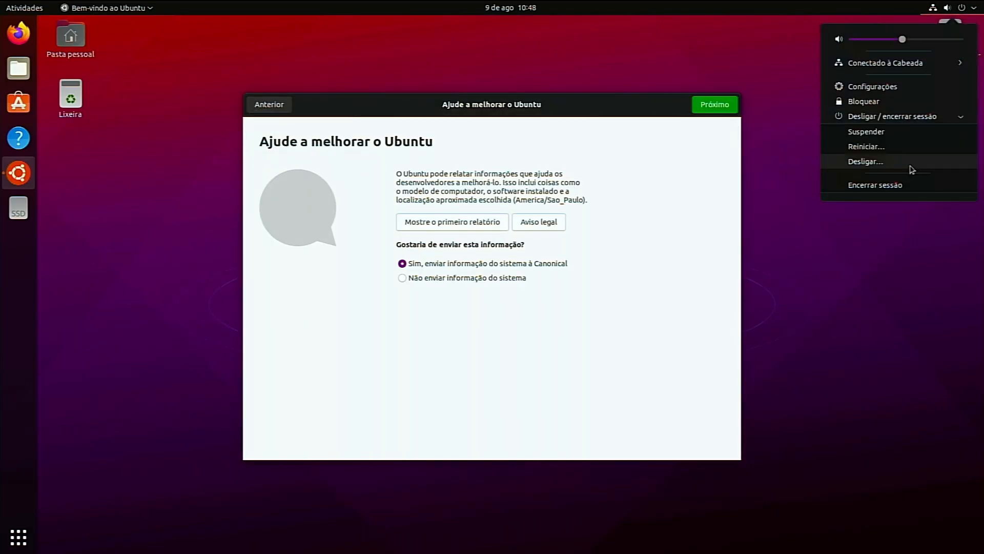
left_click(906, 146)
left_click(576, 313)
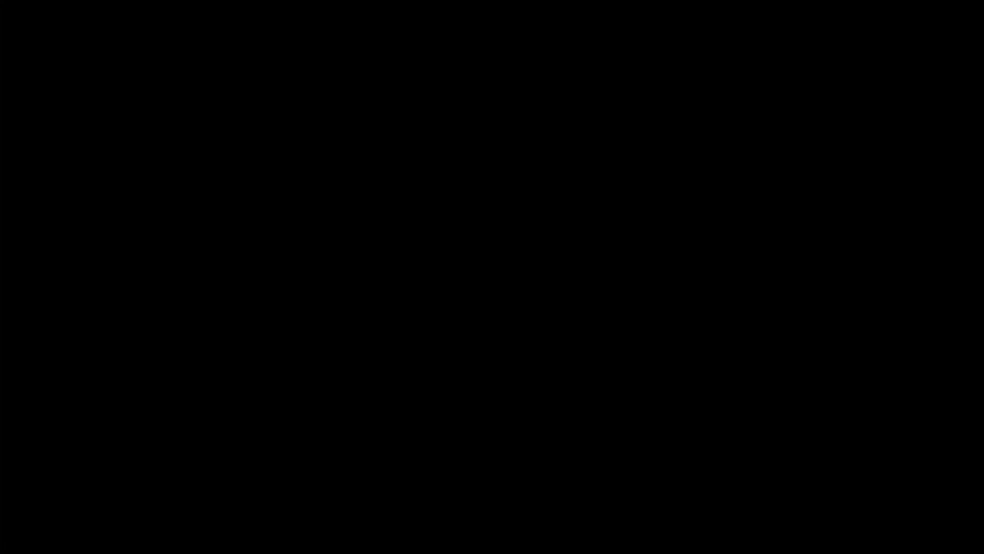
key("F12")
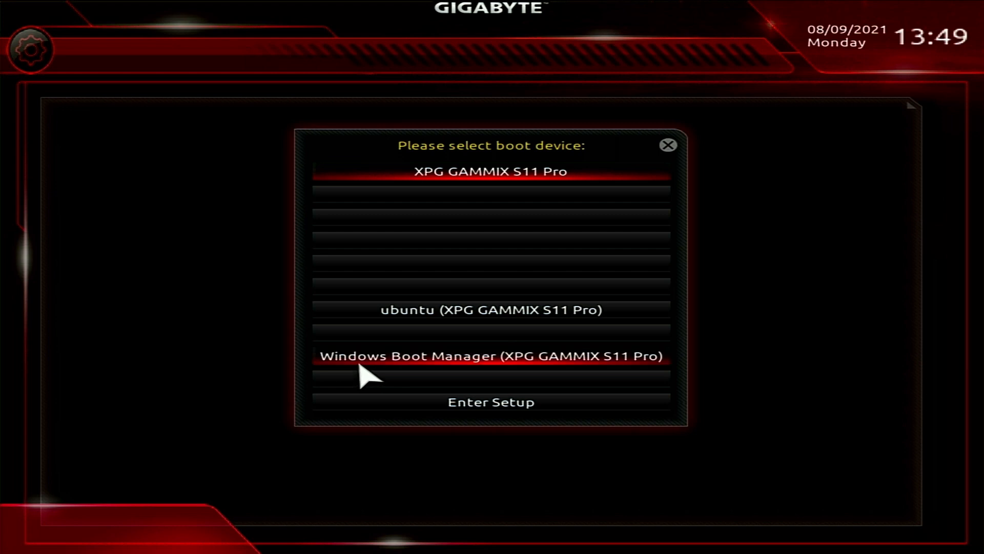
left_click(589, 362)
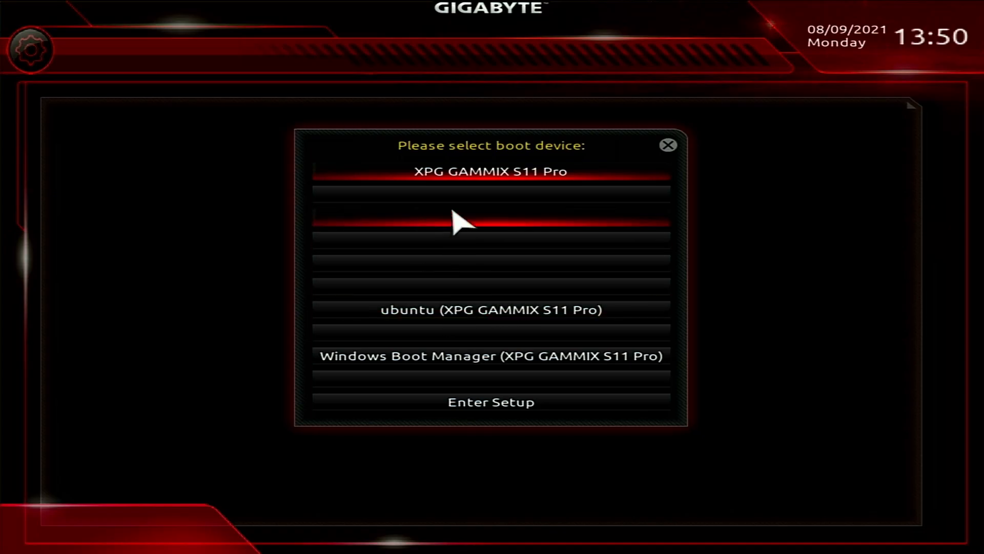
- Boot the ubuntu entry of the XPG GAMMIX S11 Pro and start Windows Boot Manager from GRUB
left_click(438, 314)
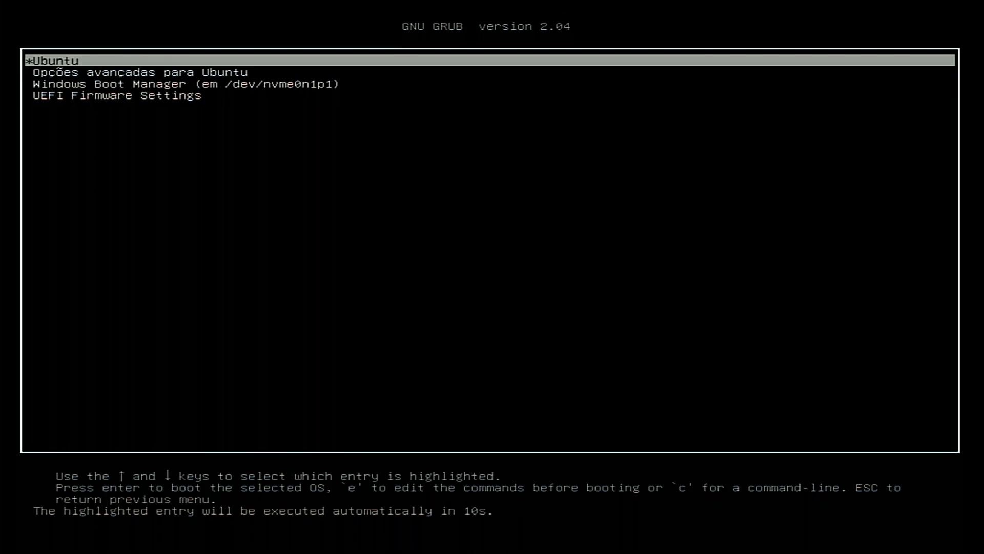
key("Down")
key("Down")
key("Down")
key("Up")
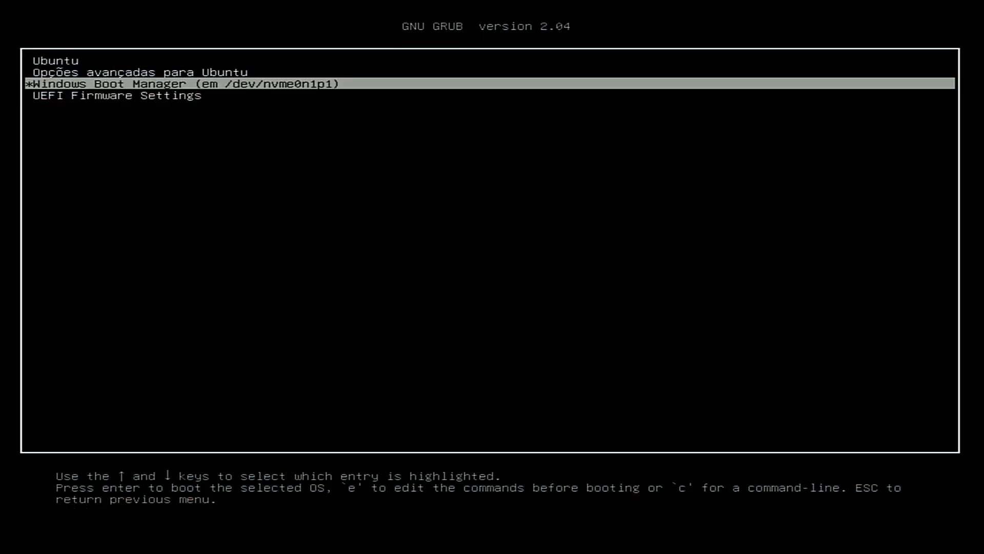
key("Return")
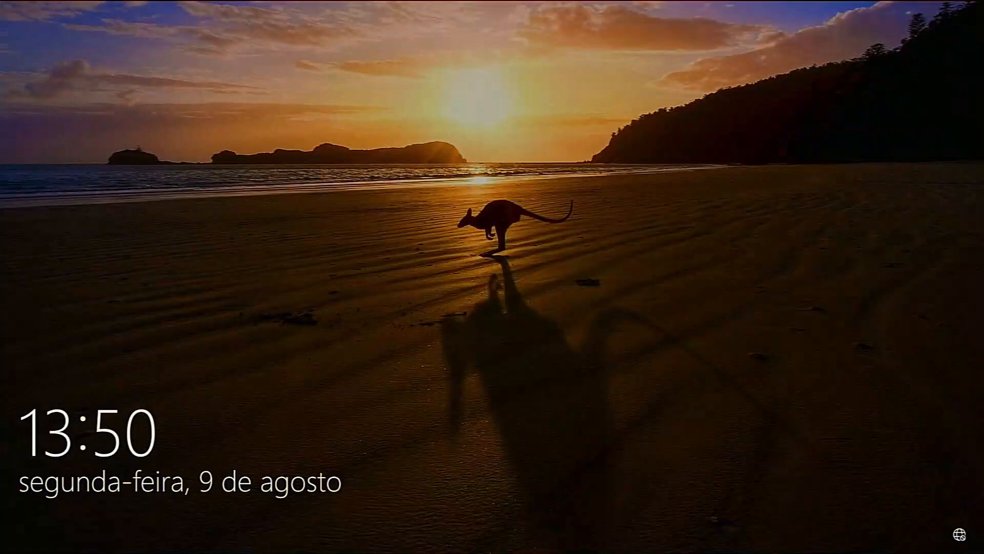
- Dismiss the Windows lock screen and restart the computer from the sign-in screen
key("Return")
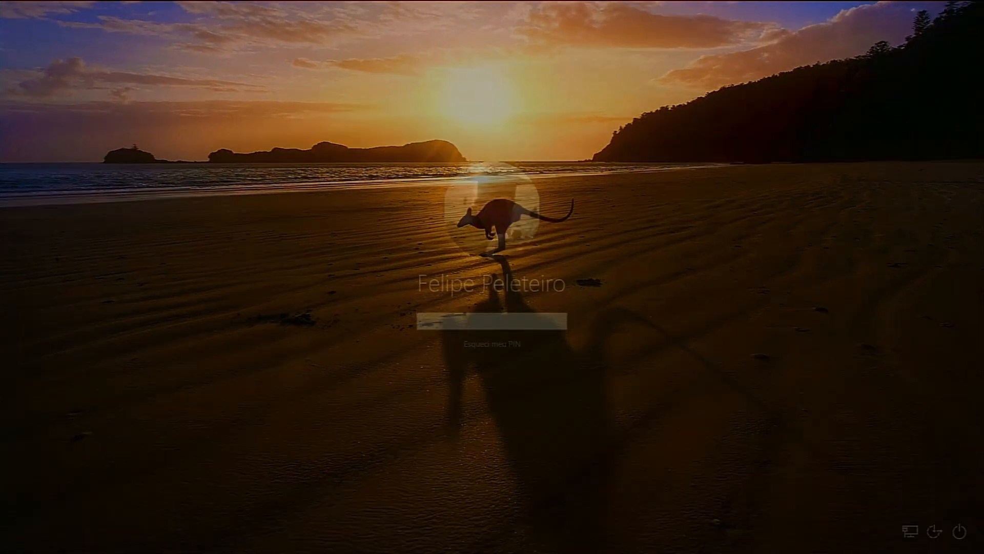
left_click(959, 531)
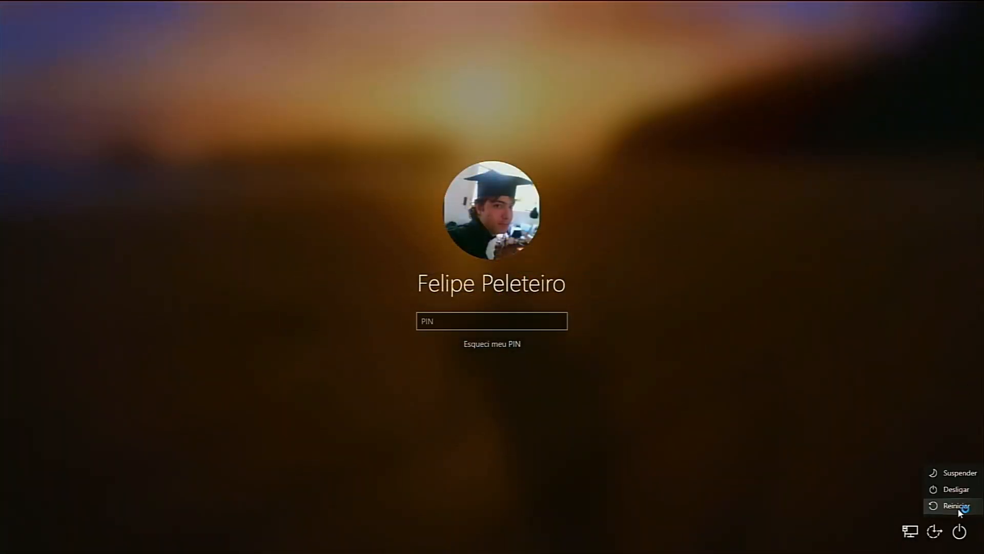
left_click(957, 508)
left_click(933, 501)
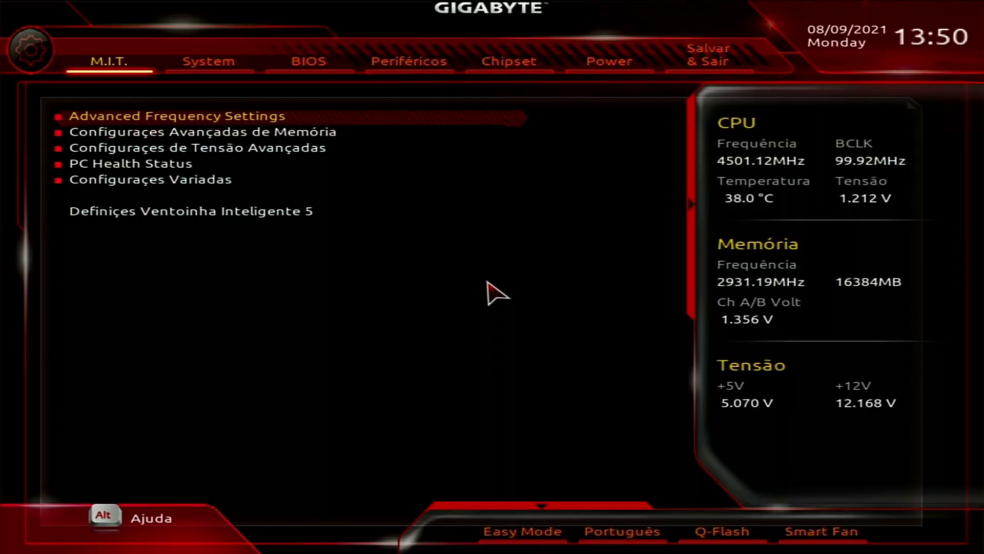
- Check the boot option priorities in the BIOS settings and request saving the configuration and exiting
key("Right")
key("Right")
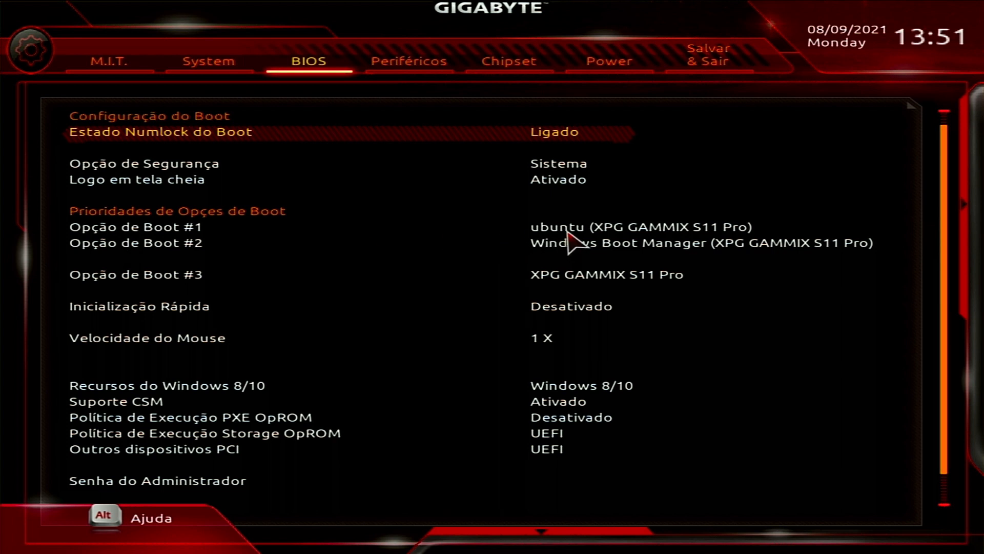
key("F10")
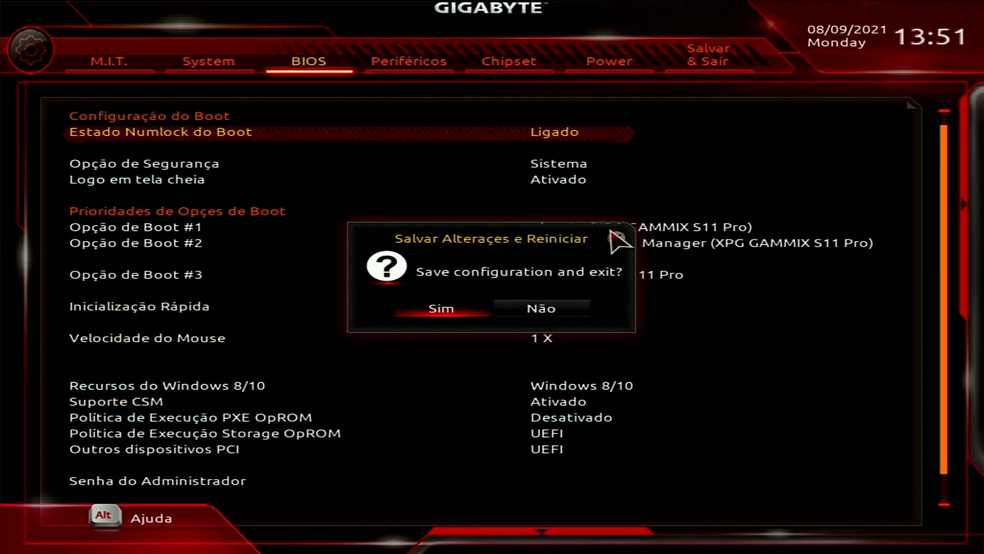